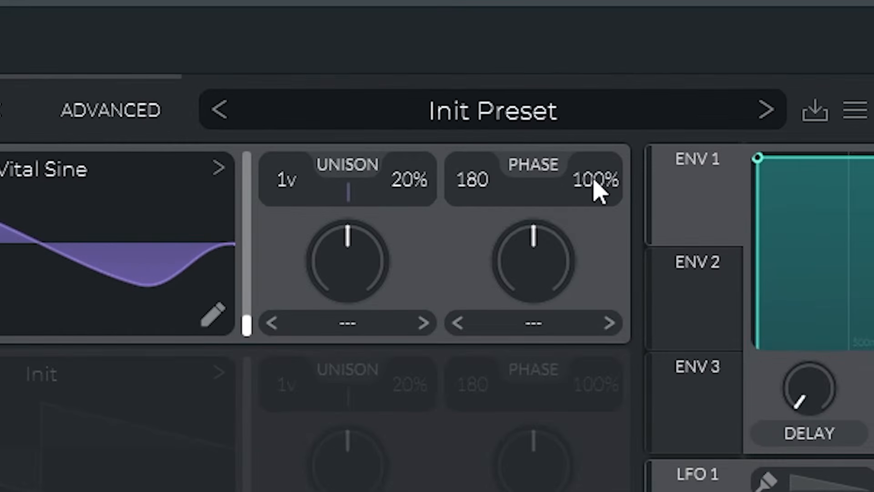
Set oscillator 1's phase randomization to 0% and shape LFO 1 as a straight ramp falling from maximum to zero at quarter length.
{"action": "left_click_drag", "start_coordinate": [590, 131], "coordinate": [583, 162]}
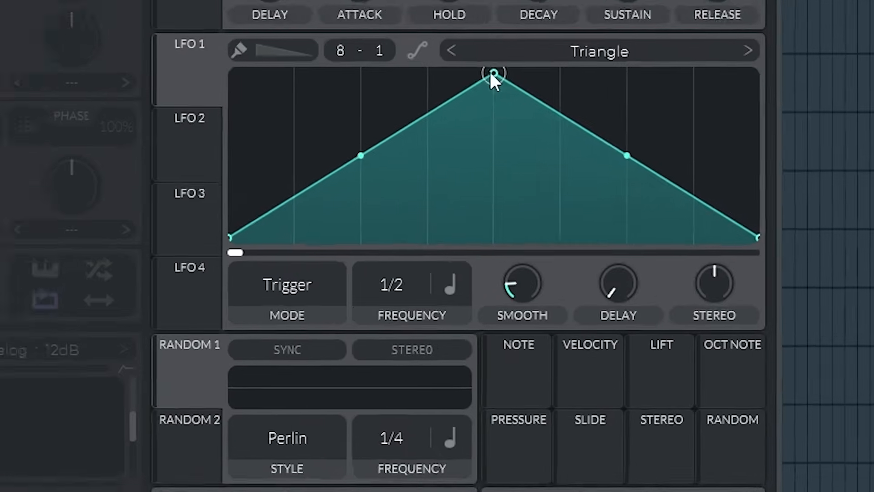
{"action": "left_click_drag", "start_coordinate": [494, 73], "coordinate": [172, 46]}
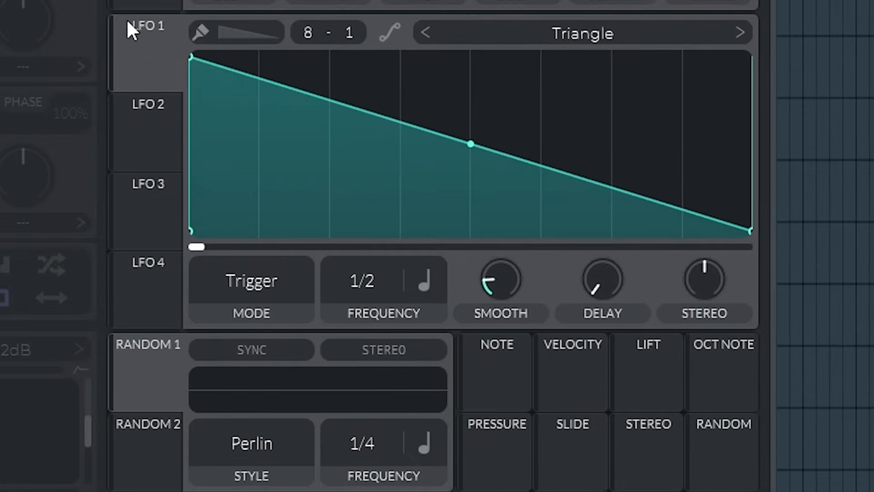
{"action": "left_click_drag", "start_coordinate": [324, 225], "coordinate": [329, 231]}
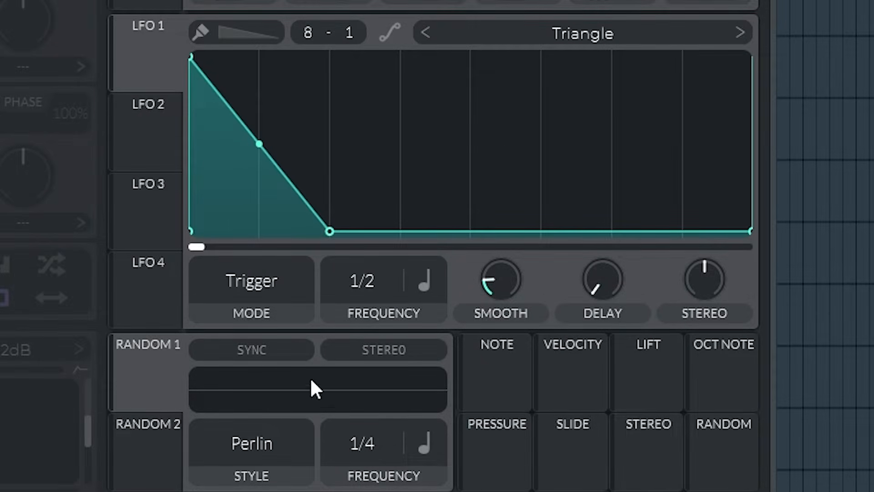
Set LFO 1 to Envelope mode with a frequency of 1/4.
{"action": "left_click", "coordinate": [264, 278]}
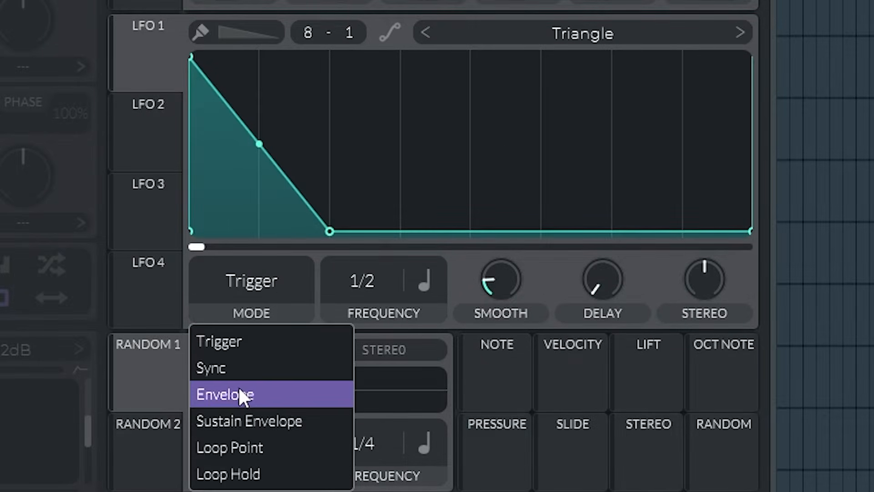
{"action": "left_click", "coordinate": [242, 392]}
{"action": "left_click_drag", "start_coordinate": [374, 273], "coordinate": [378, 235]}
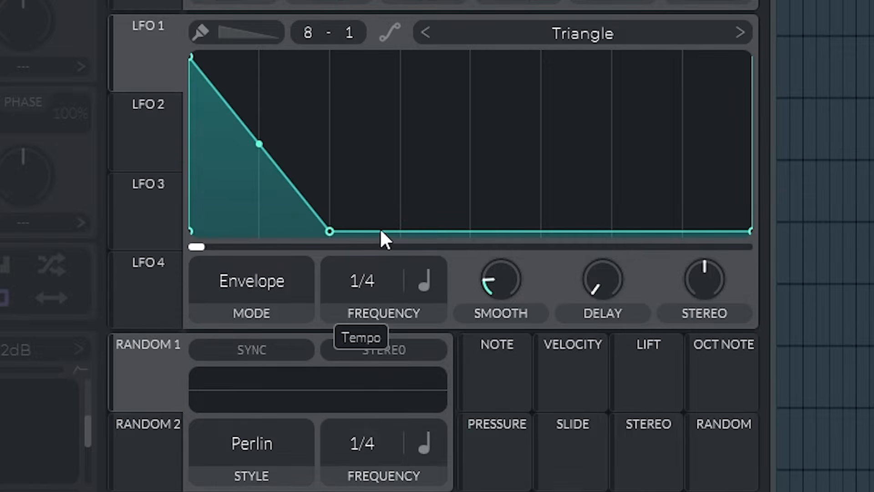
Try LFO 1's frequency in Seconds at 0.500 secs and return it to Tempo sync.
{"action": "left_click", "coordinate": [422, 286]}
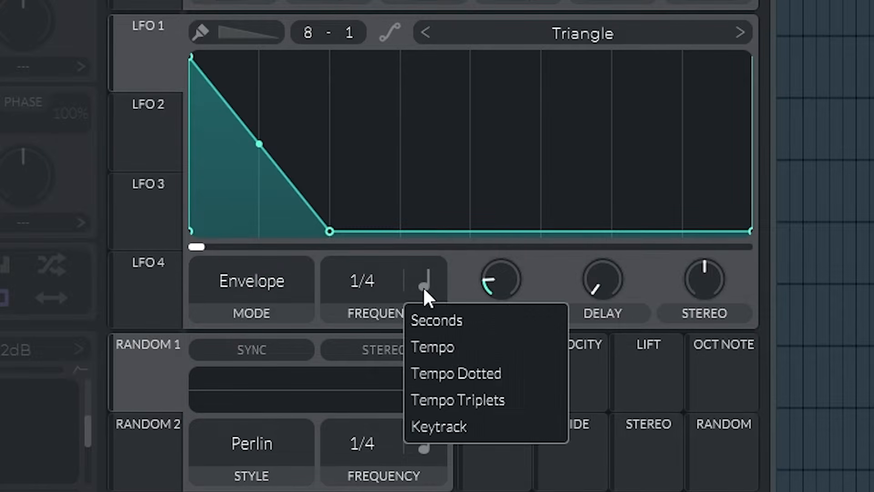
{"action": "left_click", "coordinate": [428, 315]}
{"action": "scroll", "coordinate": [357, 264], "scroll_direction": "down", "scroll_amount": 1}
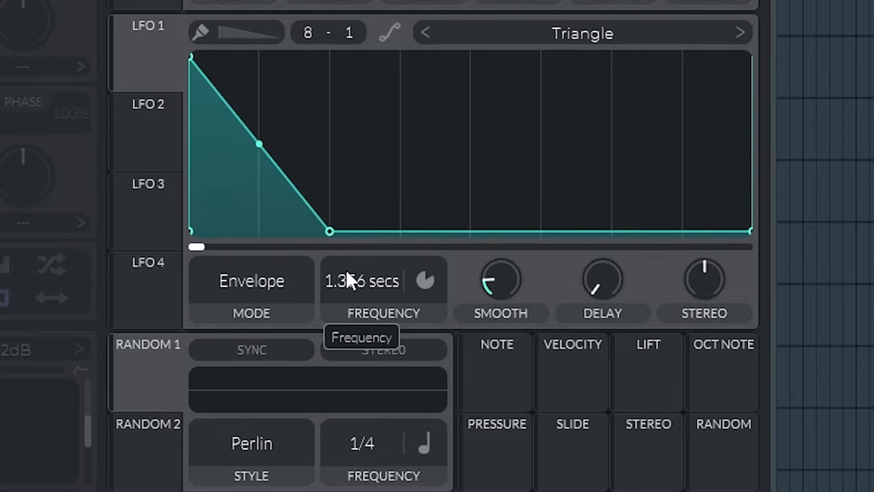
{"action": "left_click", "coordinate": [428, 282]}
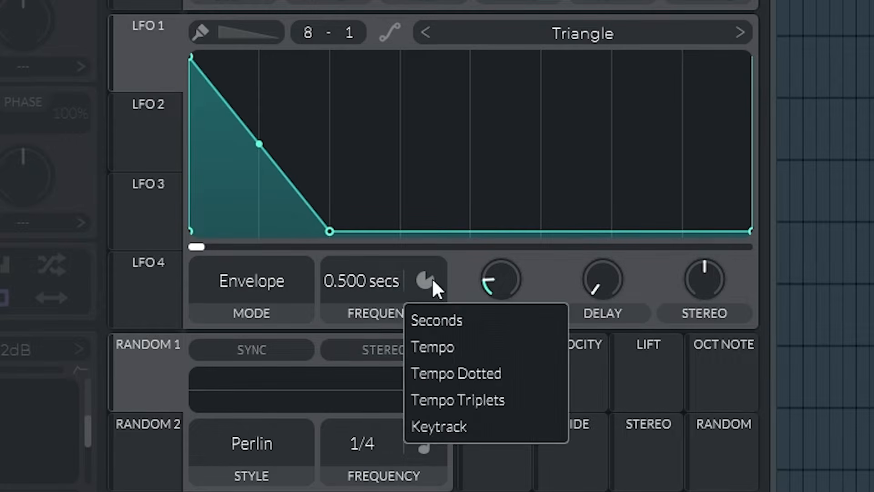
{"action": "left_click", "coordinate": [423, 345]}
Assign LFO 1 to modulate oscillator 1's pitch.
{"action": "left_click_drag", "start_coordinate": [156, 38], "coordinate": [164, 160]}
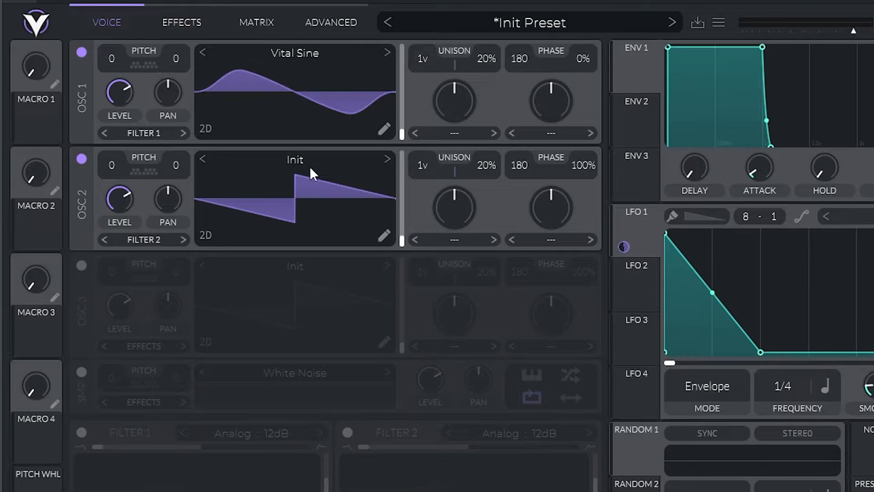
Load the Brown Noise wavetable into oscillator 2 and set its phase randomization to 0%.
{"action": "left_click", "coordinate": [310, 160]}
{"action": "left_click", "coordinate": [660, 208]}
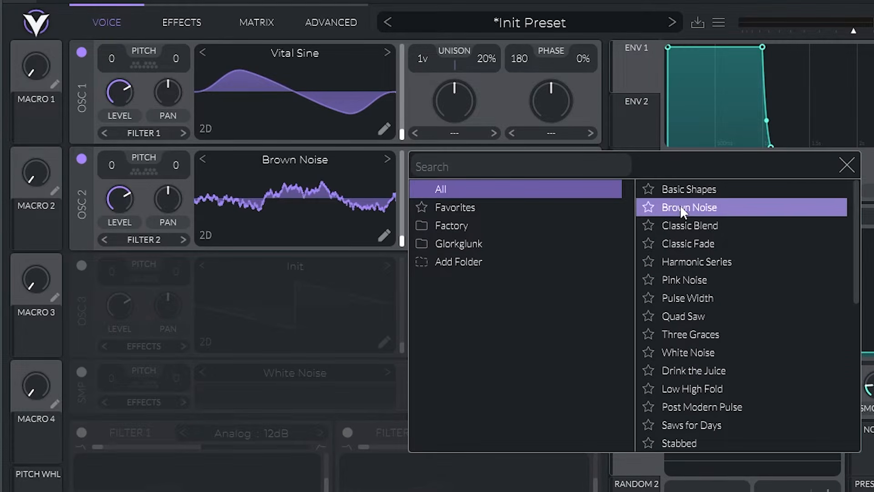
{"action": "left_click", "coordinate": [846, 167]}
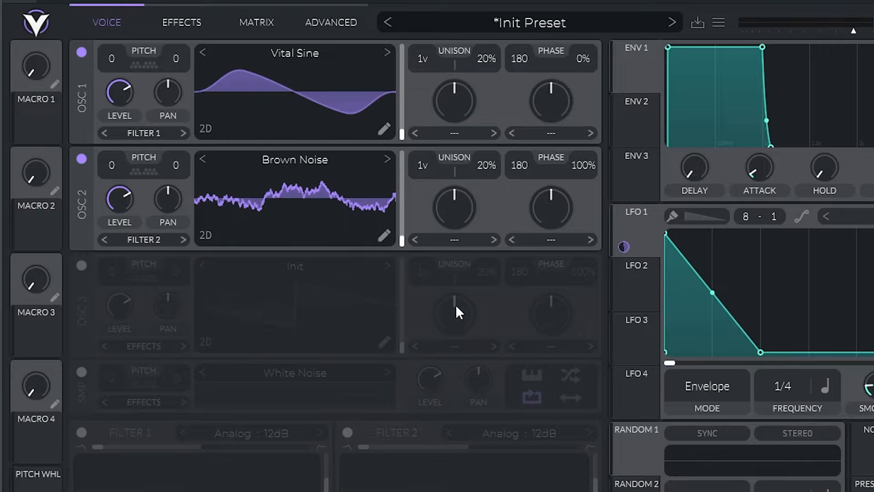
{"action": "left_click_drag", "start_coordinate": [583, 166], "coordinate": [591, 286]}
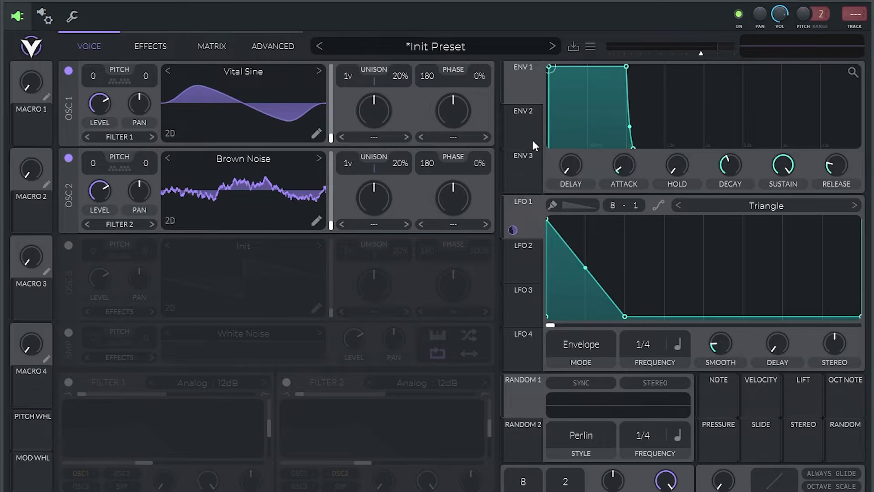
Shape LFO 2 to stay at zero for the first eighth before curving up to maximum at its end.
{"action": "left_click", "coordinate": [526, 269]}
{"action": "double_click", "coordinate": [587, 290]}
{"action": "left_click_drag", "start_coordinate": [588, 290], "coordinate": [587, 330]}
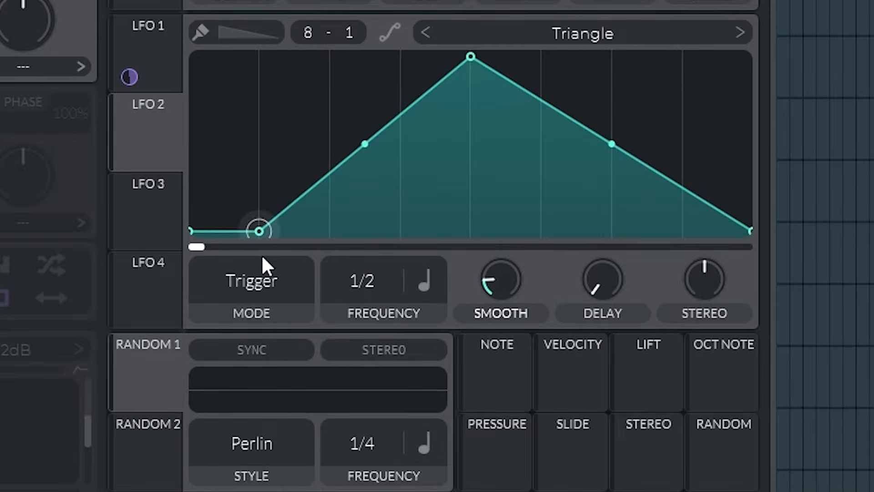
{"action": "left_click_drag", "start_coordinate": [476, 60], "coordinate": [848, 30]}
{"action": "left_click_drag", "start_coordinate": [505, 137], "coordinate": [520, 48]}
Set LFO 2 to Envelope mode with a frequency of 1/4.
{"action": "left_click", "coordinate": [269, 286]}
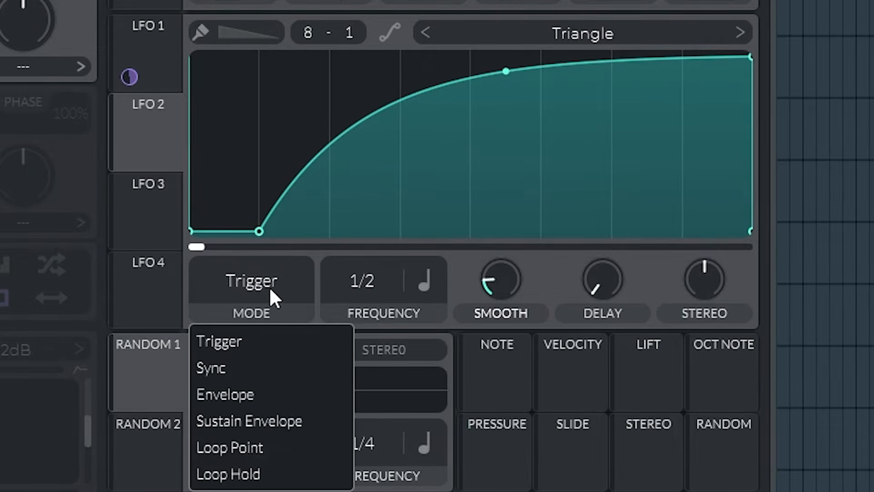
{"action": "left_click", "coordinate": [271, 394]}
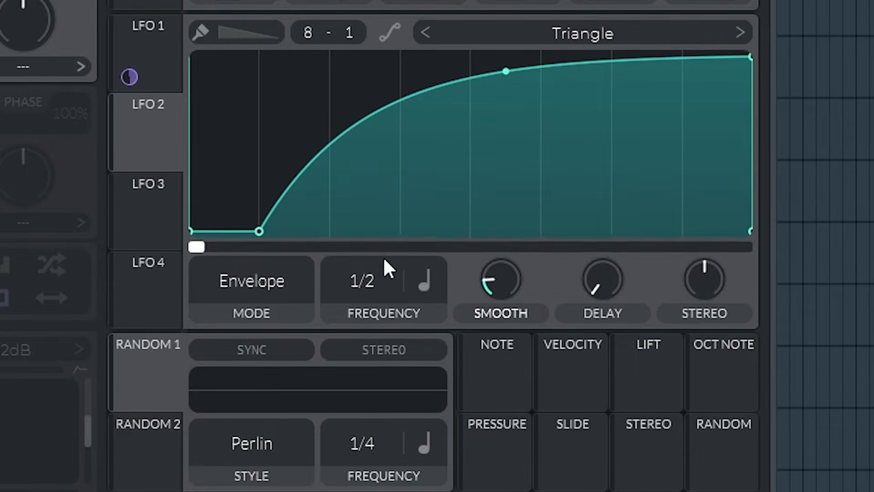
{"action": "left_click_drag", "start_coordinate": [367, 282], "coordinate": [371, 263]}
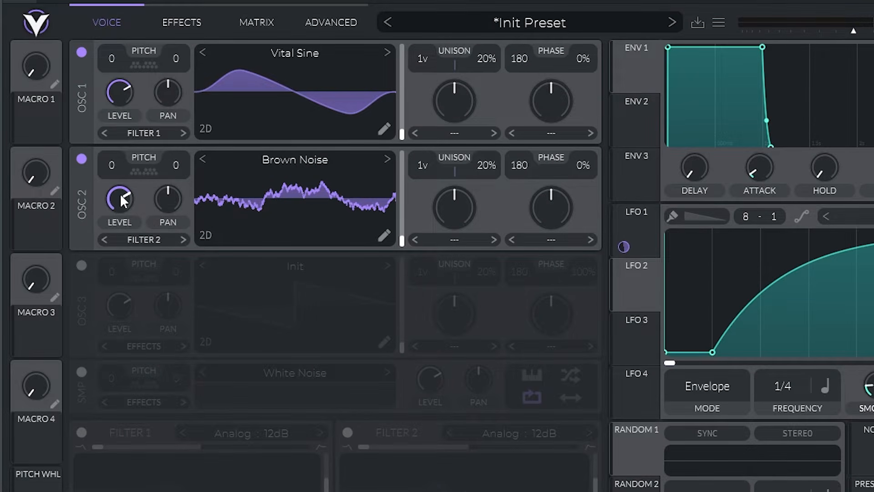
Lower oscillator 2's level to zero and assign LFO 2 to modulate that level.
{"action": "left_click_drag", "start_coordinate": [119, 193], "coordinate": [122, 373]}
{"action": "left_click_drag", "start_coordinate": [636, 289], "coordinate": [114, 255]}
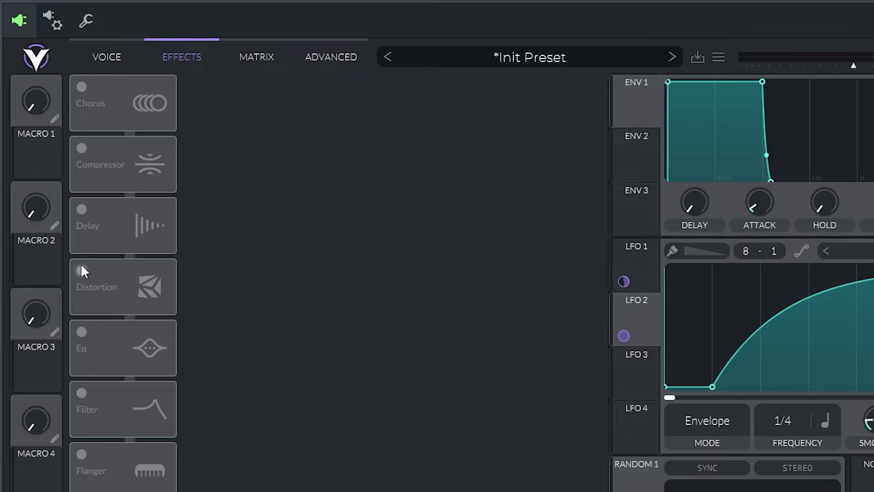
Enable the Distortion and EQ effects with EQ placed before Distortion, and raise the distortion drive to maximum.
{"action": "left_click", "coordinate": [81, 269]}
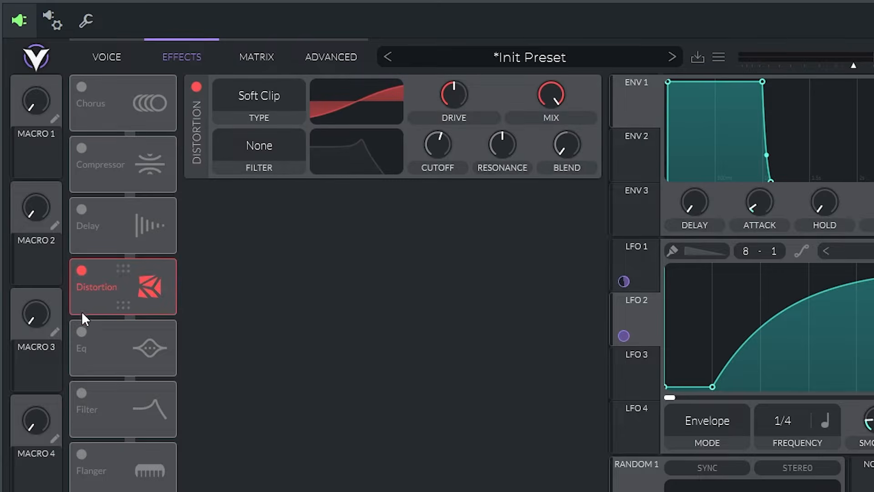
{"action": "left_click", "coordinate": [81, 332]}
{"action": "left_click_drag", "start_coordinate": [124, 340], "coordinate": [145, 267]}
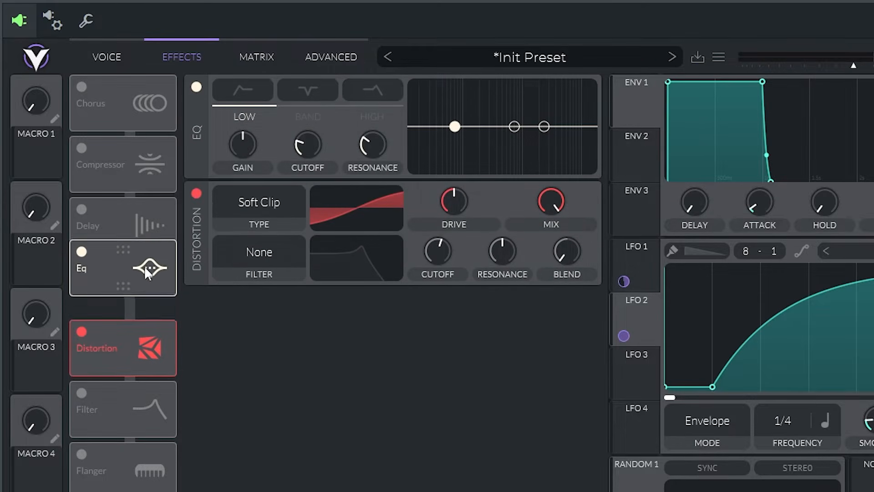
{"action": "left_click_drag", "start_coordinate": [453, 206], "coordinate": [499, 11]}
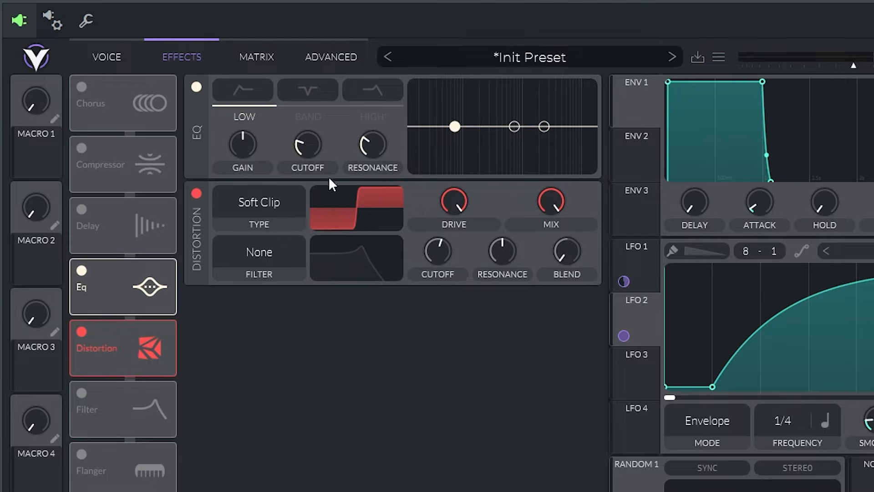
Boost the EQ's middle band in the upper mids and modulate its cutoff with a small amount of LFO 2.
{"action": "left_click", "coordinate": [313, 117]}
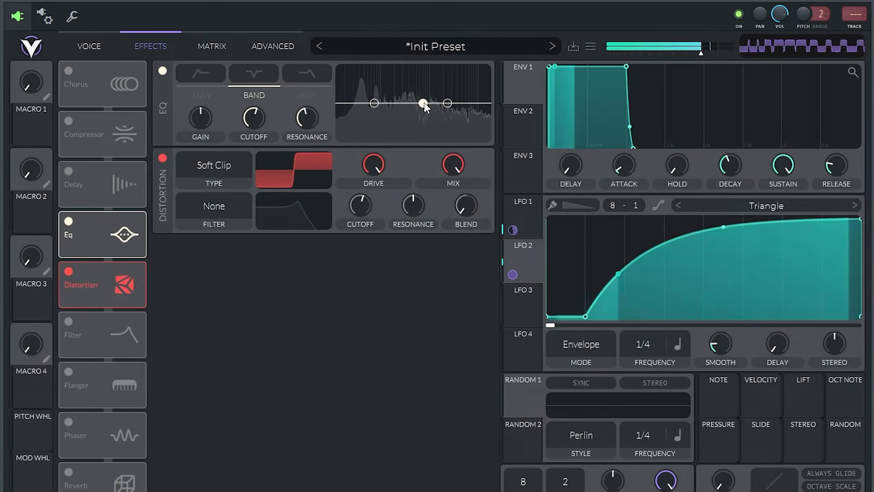
{"action": "left_click_drag", "start_coordinate": [423, 103], "coordinate": [437, 81]}
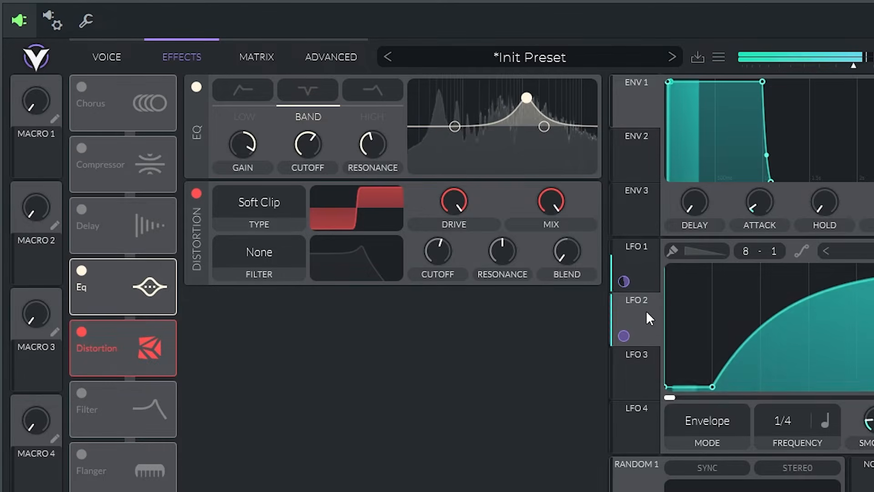
{"action": "left_click_drag", "start_coordinate": [646, 310], "coordinate": [308, 145]}
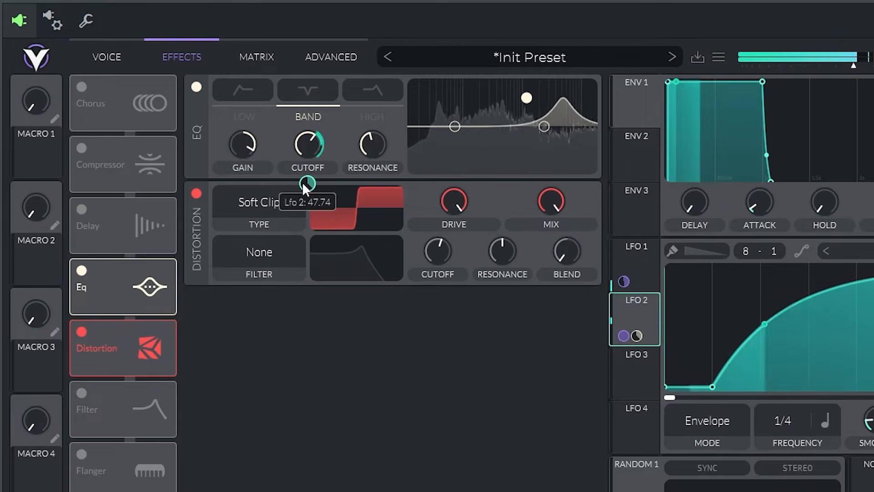
{"action": "left_click_drag", "start_coordinate": [303, 182], "coordinate": [303, 209]}
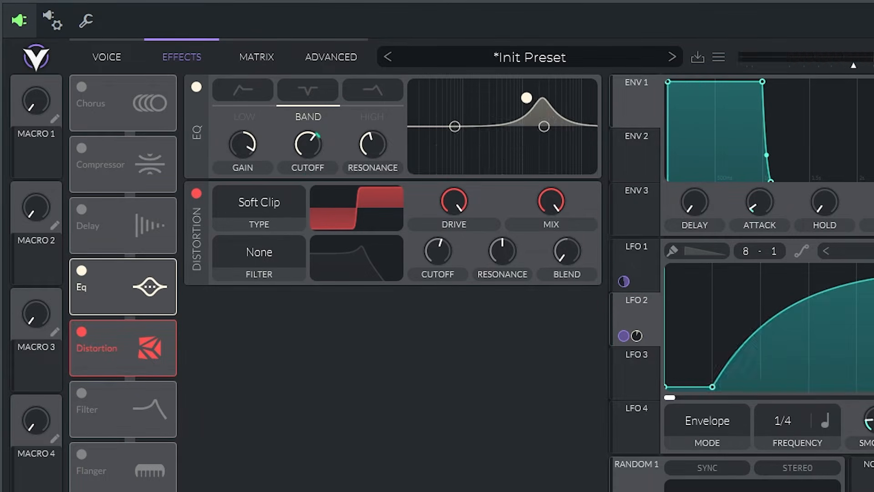
Bypass and re-enable the LFO 2 modulation on the EQ band's cutoff to compare the sound.
{"action": "right_click", "coordinate": [310, 179]}
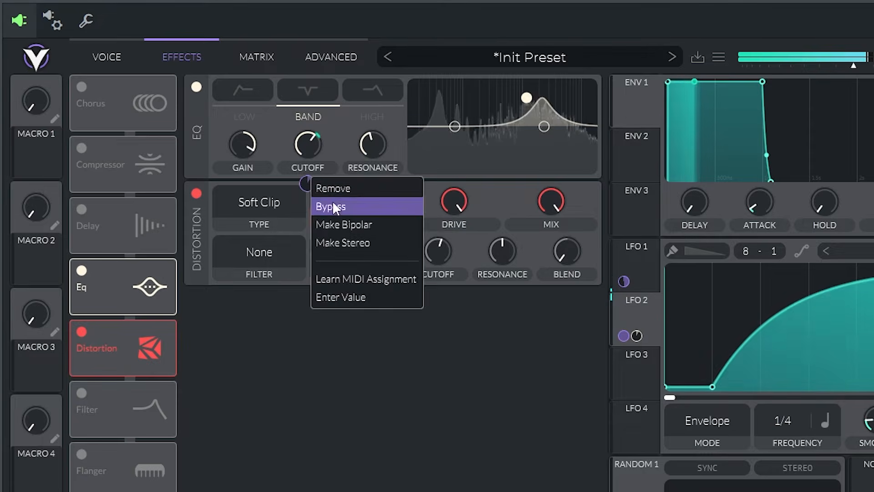
{"action": "left_click", "coordinate": [332, 206]}
{"action": "right_click", "coordinate": [305, 183]}
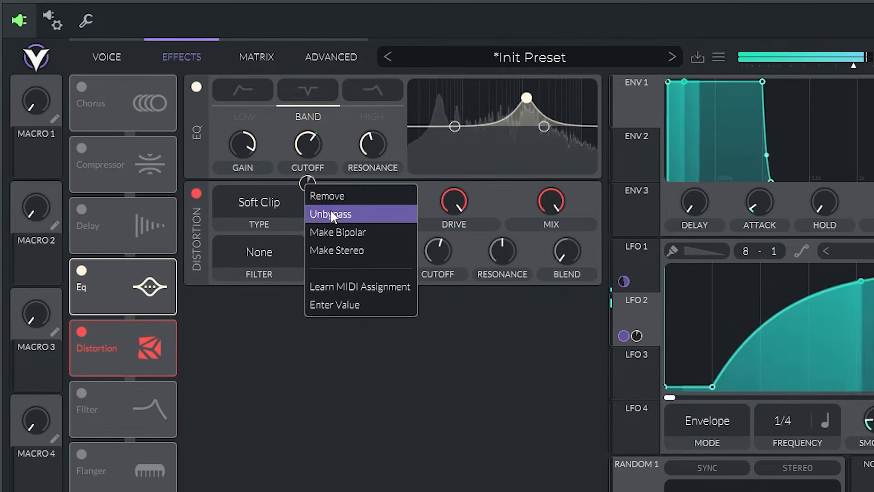
{"action": "left_click", "coordinate": [330, 213]}
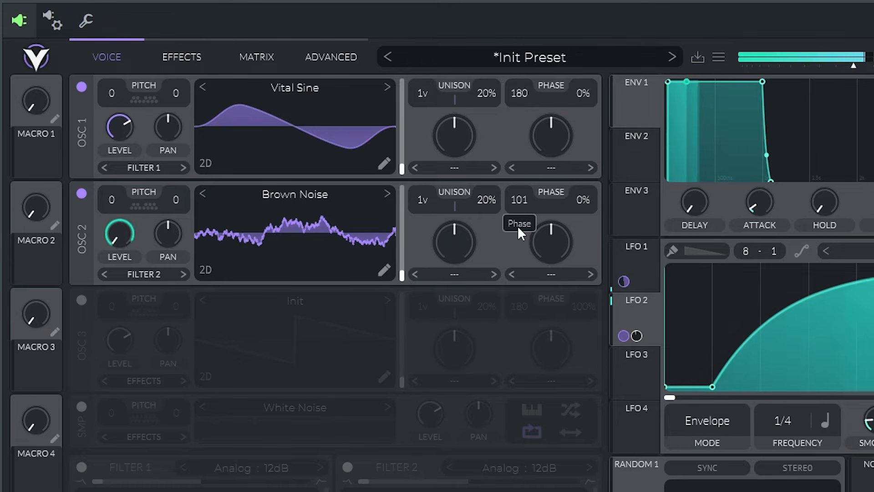
Adjust oscillator 2's phase to about 56 to change the character of the noise.
{"action": "left_click_drag", "start_coordinate": [402, 276], "coordinate": [381, 276]}
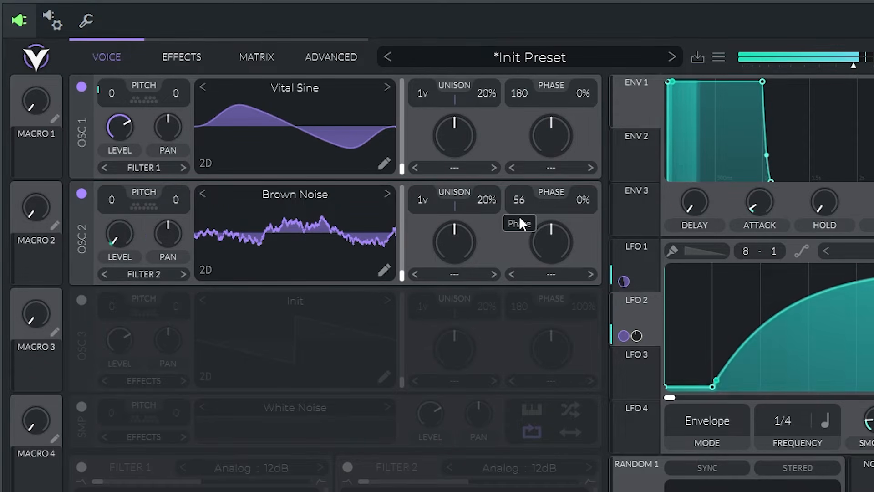
{"action": "left_click_drag", "start_coordinate": [521, 219], "coordinate": [521, 217]}
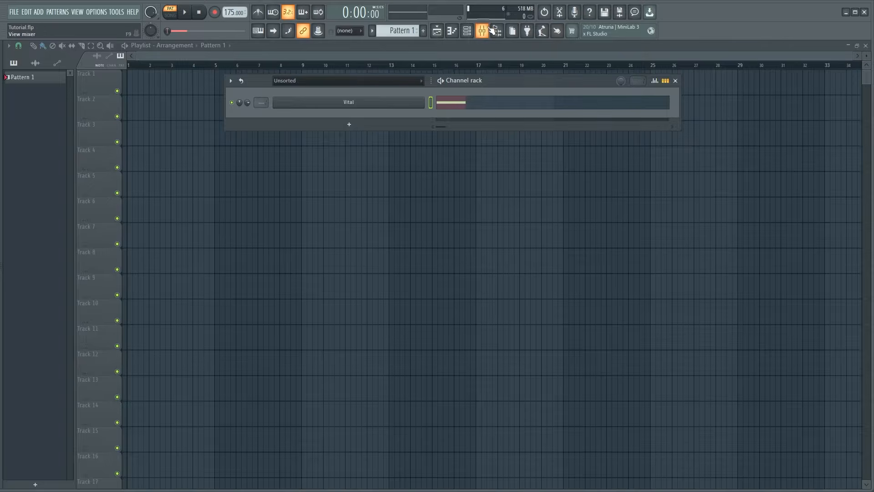
Load Edison into slot 5 of the master mixer track, armed to record on input.
{"action": "left_click", "coordinate": [482, 31]}
{"action": "left_click", "coordinate": [815, 131]}
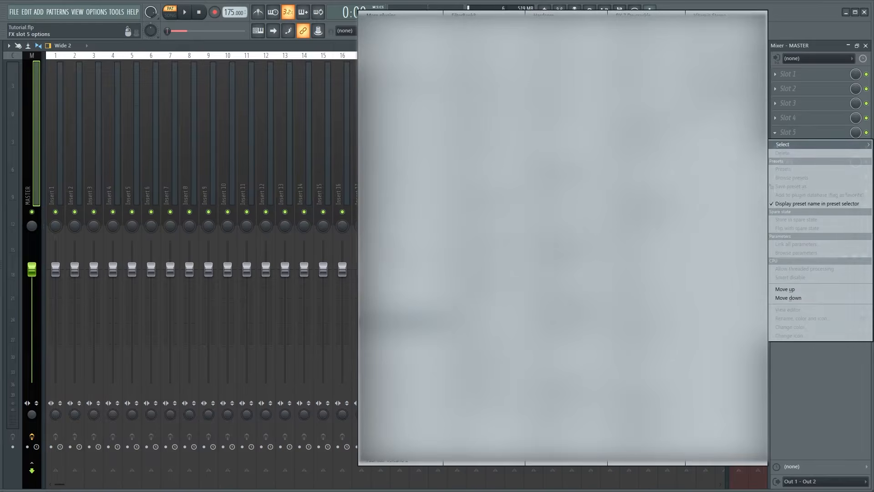
{"action": "left_click", "coordinate": [397, 294]}
{"action": "left_click", "coordinate": [437, 30]}
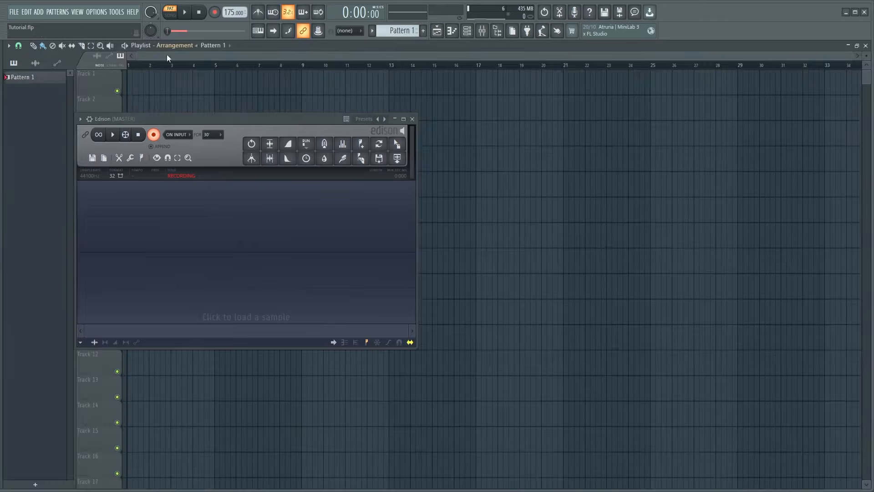
Place Pattern 1 at the start of playlist Track 1 and play the song to record the sound into Edison.
{"action": "left_click", "coordinate": [144, 78]}
{"action": "scroll", "coordinate": [97, 87], "scroll_direction": "up", "scroll_amount": 5}
{"action": "left_click_drag", "start_coordinate": [280, 75], "coordinate": [165, 75]}
{"action": "scroll", "coordinate": [166, 75], "scroll_direction": "up", "scroll_amount": 2}
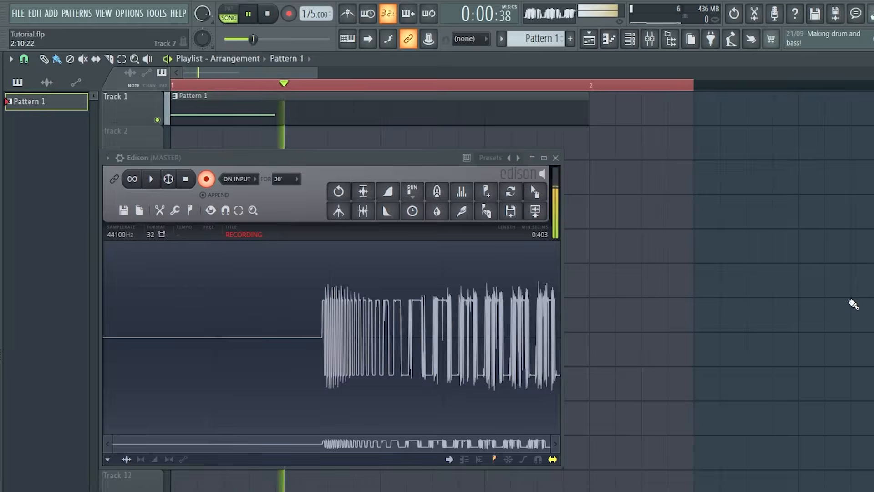
{"action": "key", "text": "space"}
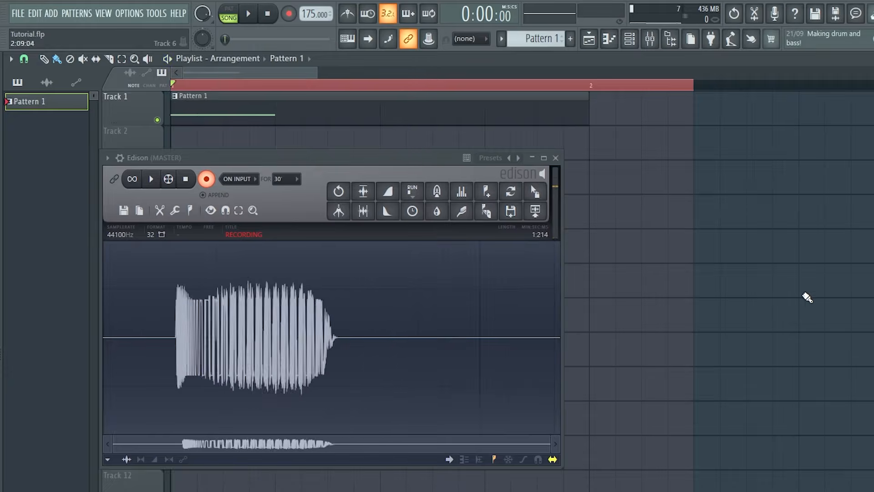
Place the trimmed Edison recording as an audio clip at the start of playlist Track 2 and close Edison.
{"action": "left_click", "coordinate": [534, 192]}
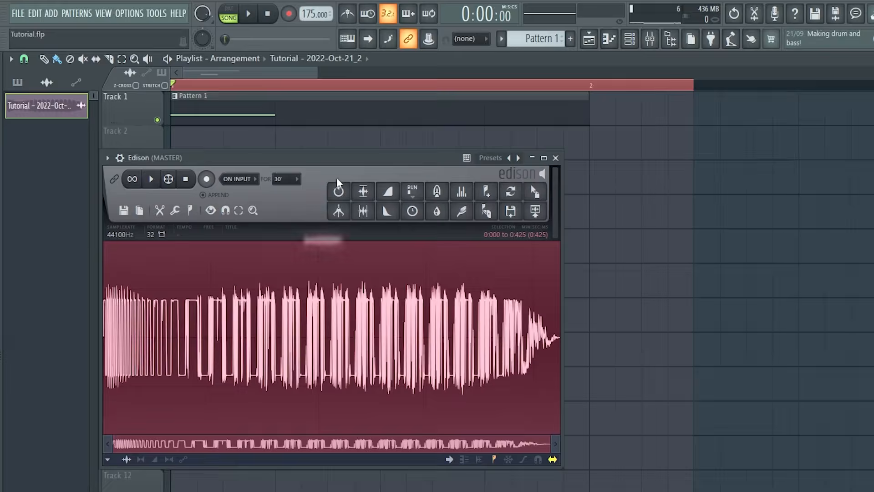
{"action": "left_click", "coordinate": [556, 158]}
{"action": "left_click_drag", "start_coordinate": [327, 173], "coordinate": [195, 139]}
{"action": "scroll", "coordinate": [182, 141], "scroll_direction": "up", "scroll_amount": 5}
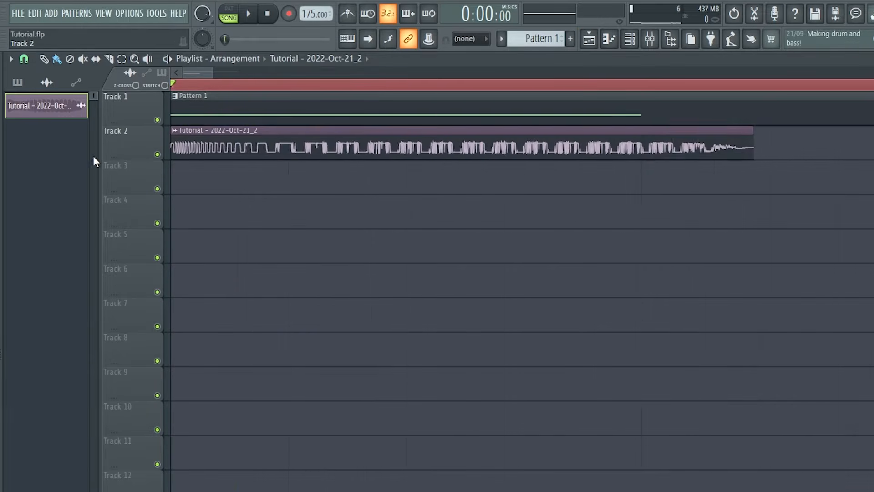
Preview the Track 2 recording in solo, then slice it at about 1:01:21 and delete the opening section.
{"action": "key", "text": "space"}
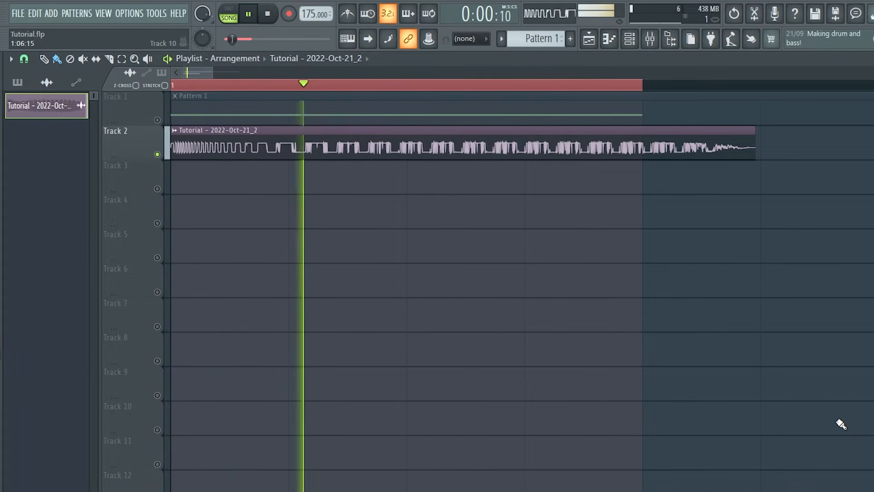
{"action": "key", "text": "space"}
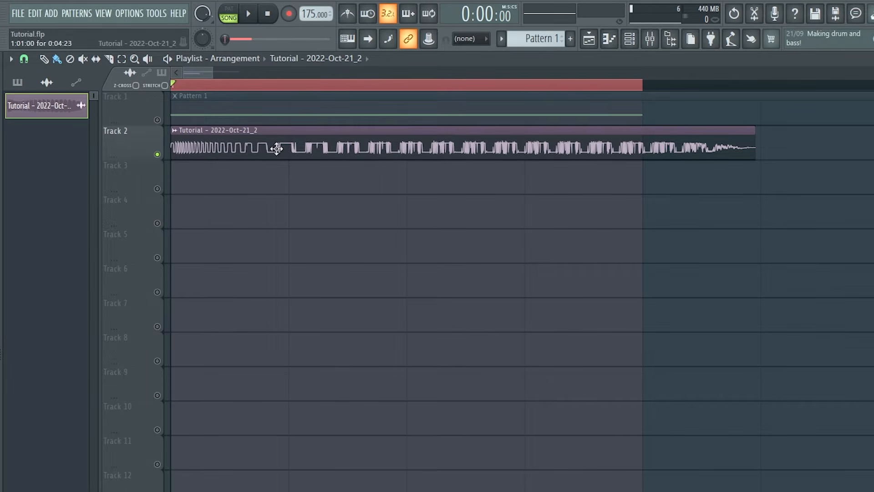
{"action": "left_click_drag", "start_coordinate": [279, 140], "coordinate": [277, 160]}
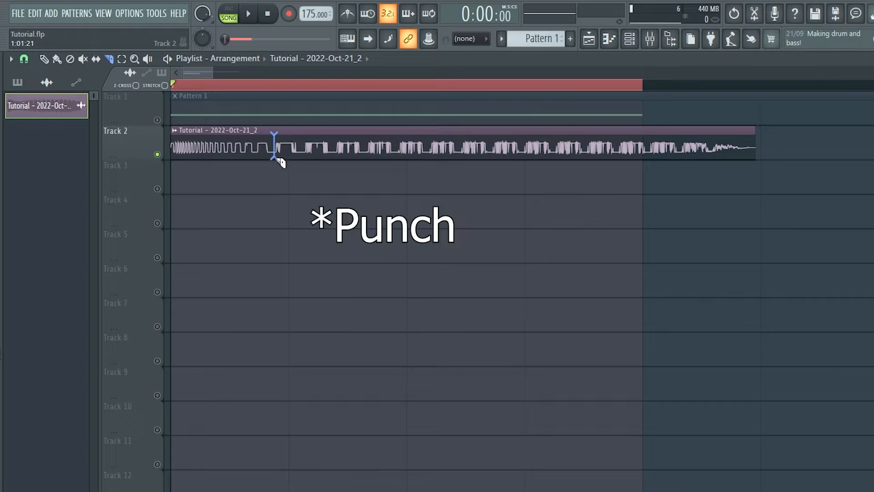
{"action": "key", "text": "p"}
{"action": "right_click", "coordinate": [242, 154]}
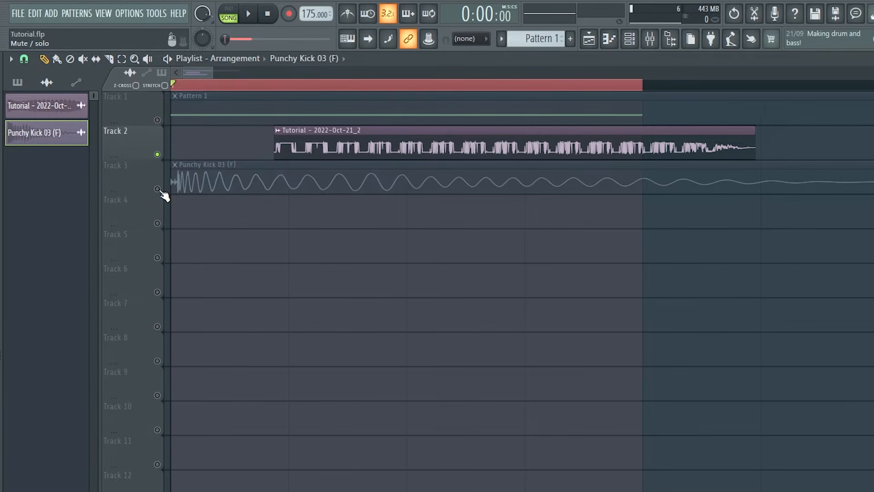
Trim Punchy Kick 03 (F) on Track 3 to fill the gap before the recording and move it to the start of Track 2.
{"action": "left_click", "coordinate": [158, 189]}
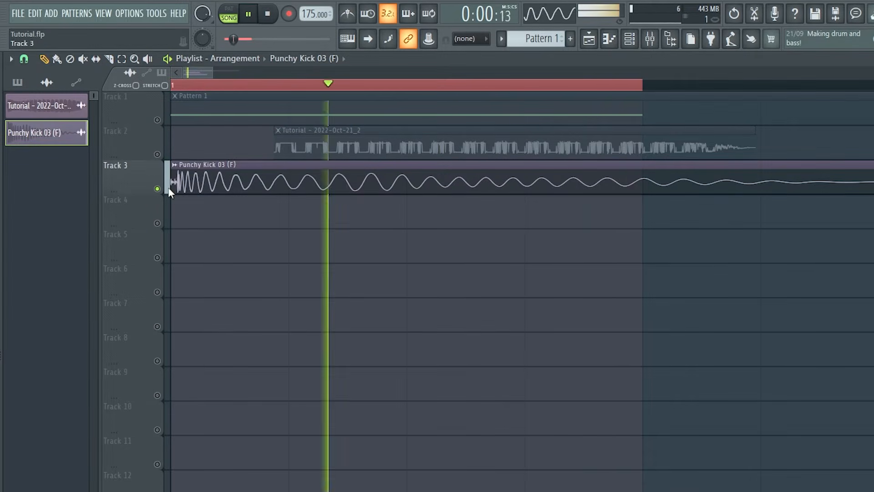
{"action": "key", "text": "space"}
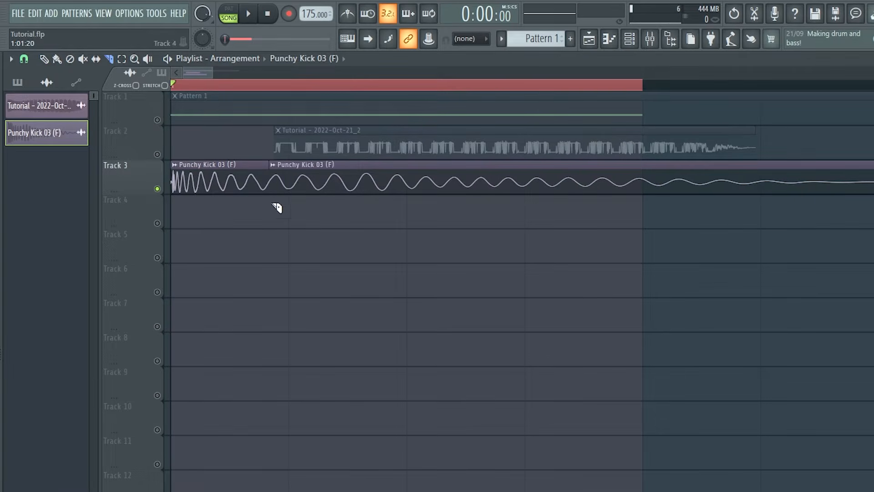
{"action": "key", "text": "p"}
{"action": "right_click", "coordinate": [286, 183]}
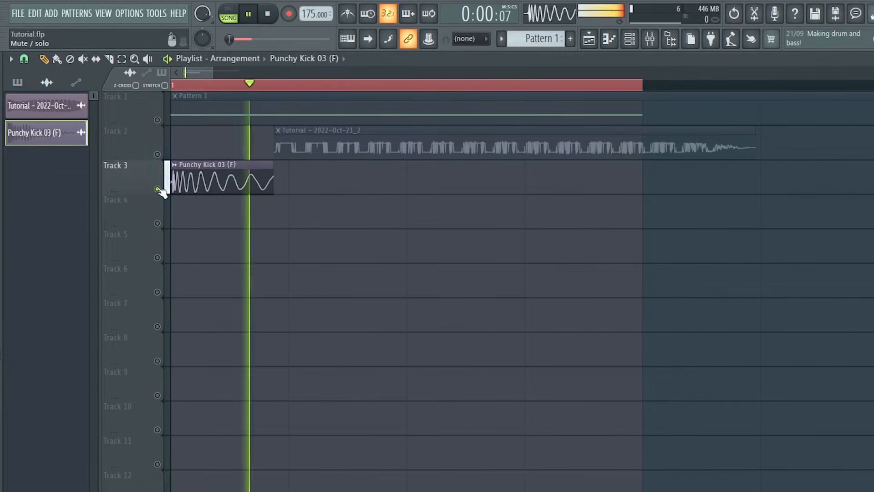
{"action": "left_click_drag", "start_coordinate": [190, 183], "coordinate": [190, 149]}
{"action": "key", "text": "space"}
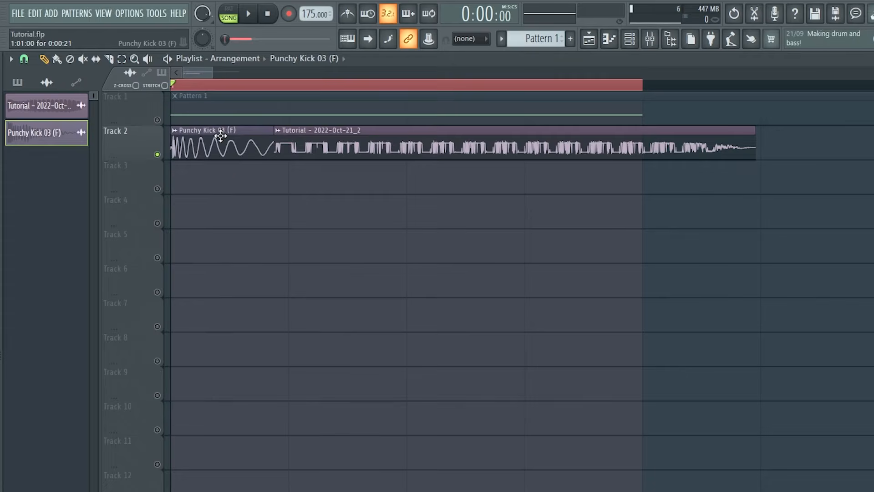
Raise the precomputed Boost of the Punchy Kick 03 (F) clip until its waveform is heavily squared off.
{"action": "double_click", "coordinate": [221, 136]}
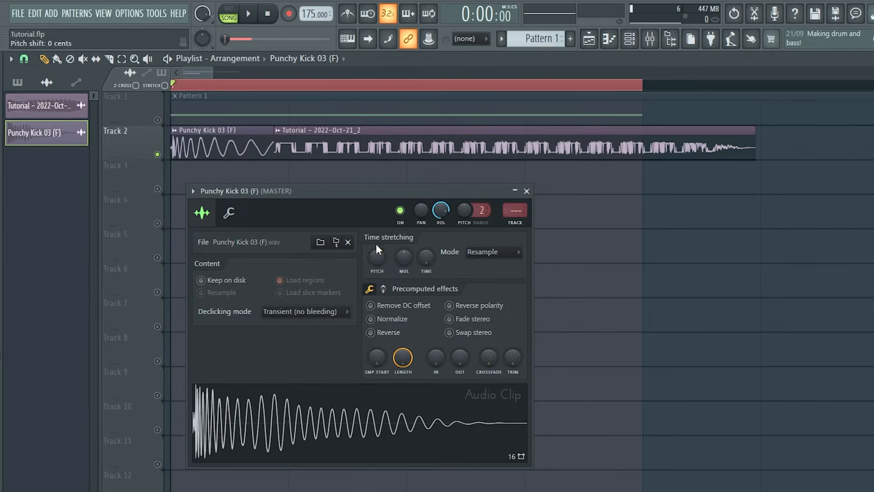
{"action": "left_click", "coordinate": [384, 290]}
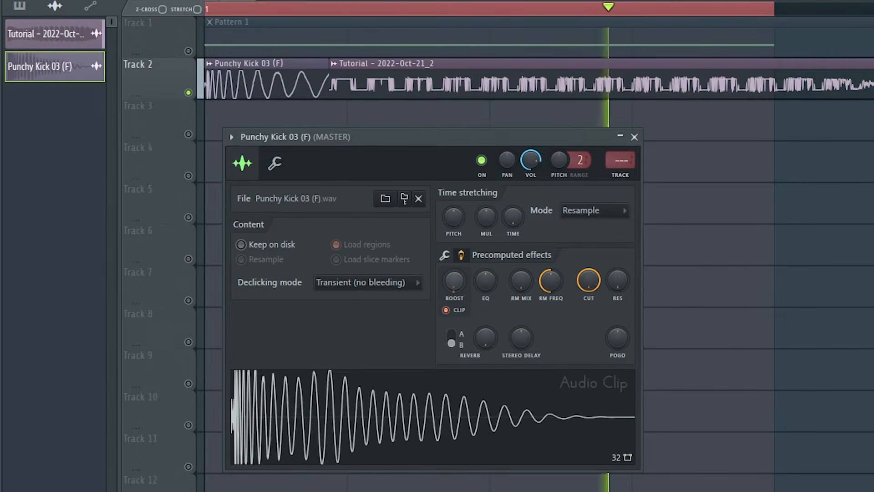
{"action": "left_click_drag", "start_coordinate": [338, 234], "coordinate": [338, 171]}
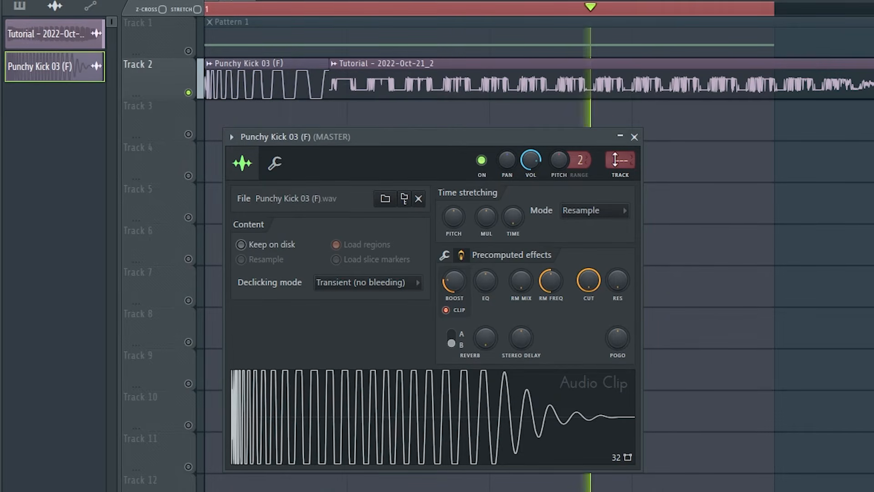
Assign the Punchy Kick 03 (F) clip to mixer insert 1 and the Tutorial recording clip to insert 2.
{"action": "left_click", "coordinate": [634, 136]}
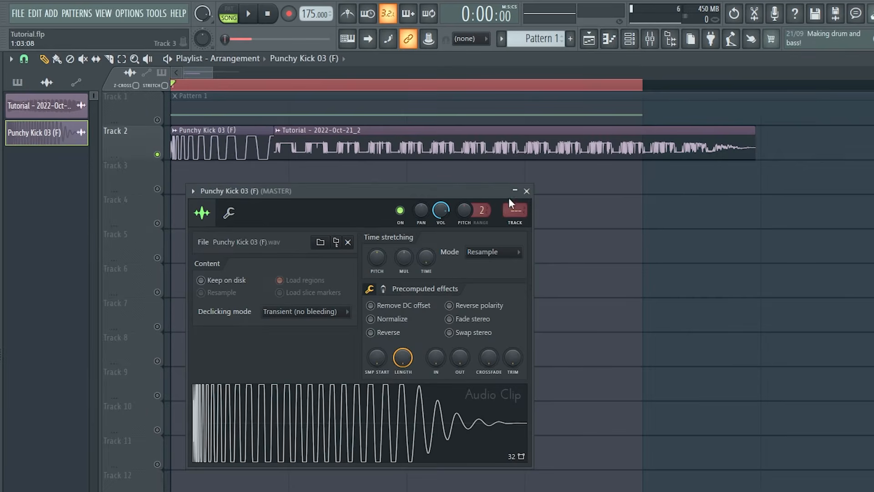
{"action": "double_click", "coordinate": [557, 145]}
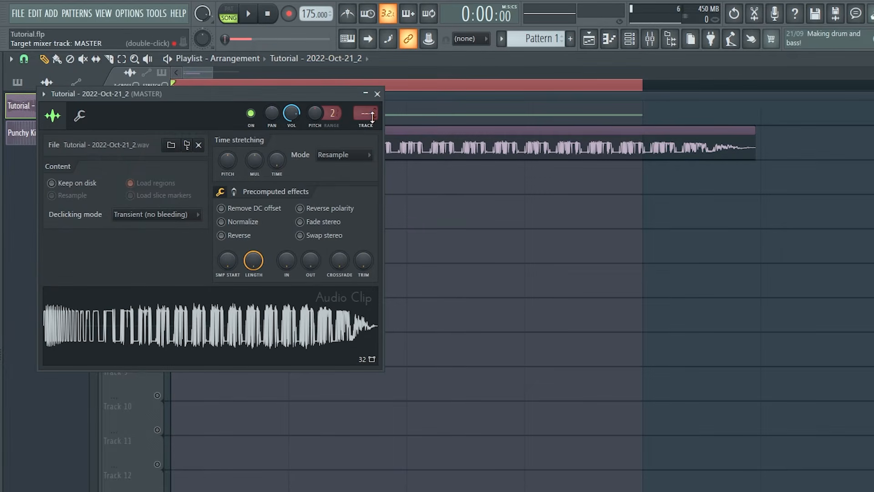
{"action": "left_click", "coordinate": [376, 94]}
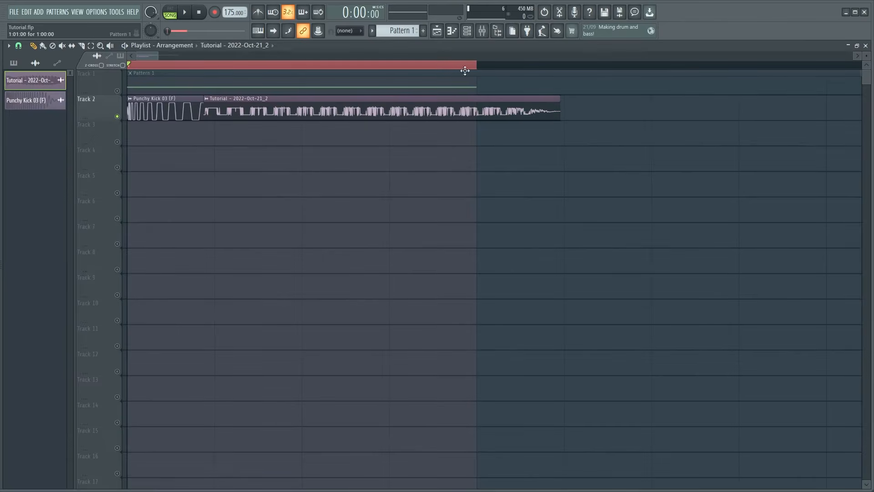
Route mixer inserts 1 and 2 exclusively to insert 3.
{"action": "left_click", "coordinate": [485, 33]}
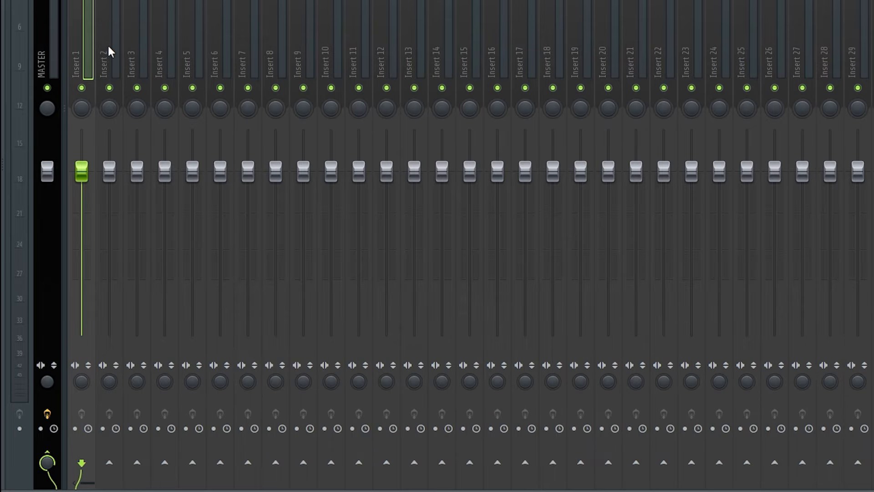
{"action": "left_click", "coordinate": [108, 45], "text": "ctrl"}
{"action": "right_click", "coordinate": [139, 464]}
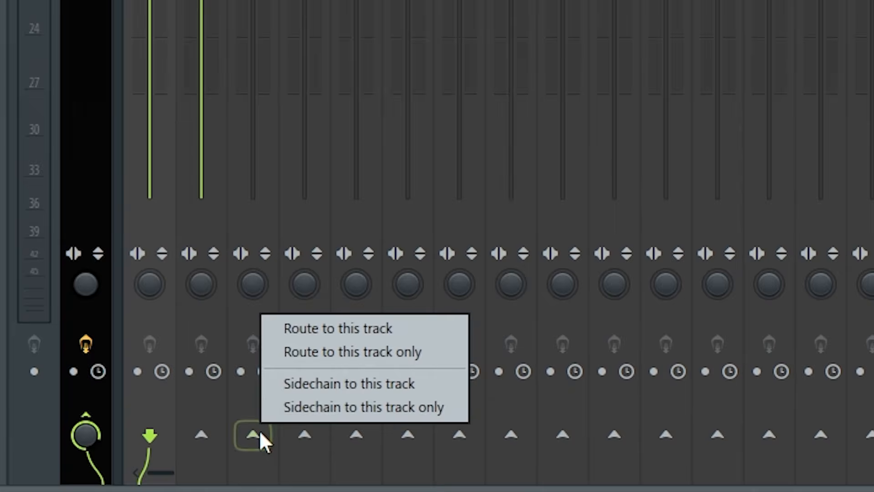
{"action": "left_click", "coordinate": [311, 351]}
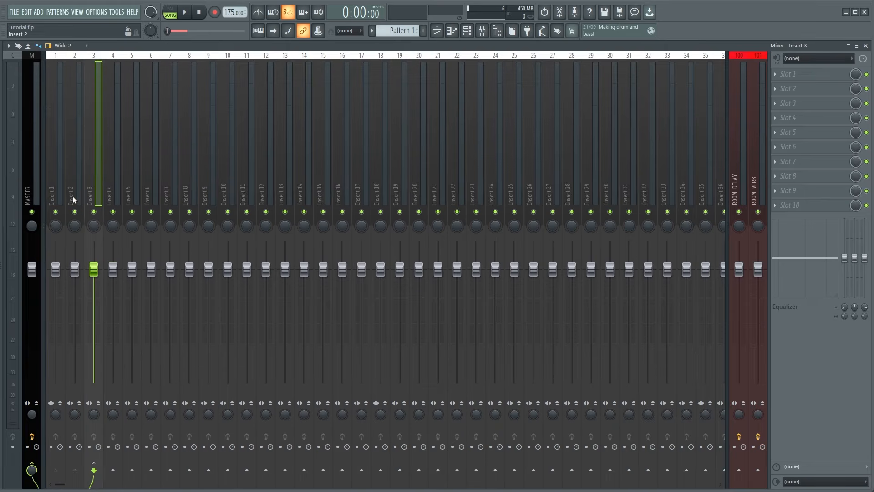
Load Wider into slot 8 of insert 2 and increase its stereo width during playback.
{"action": "left_click", "coordinate": [787, 176]}
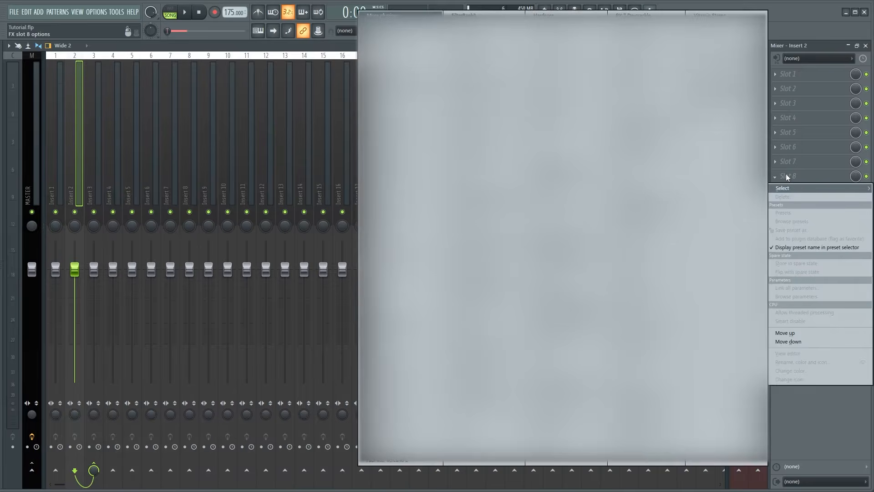
{"action": "left_click", "coordinate": [719, 69]}
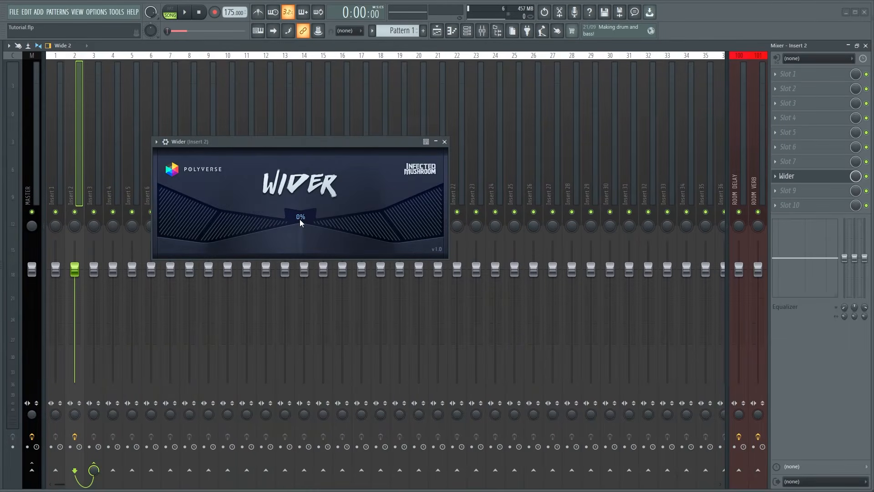
{"action": "key", "text": "space"}
{"action": "left_click_drag", "start_coordinate": [302, 217], "coordinate": [302, 197]}
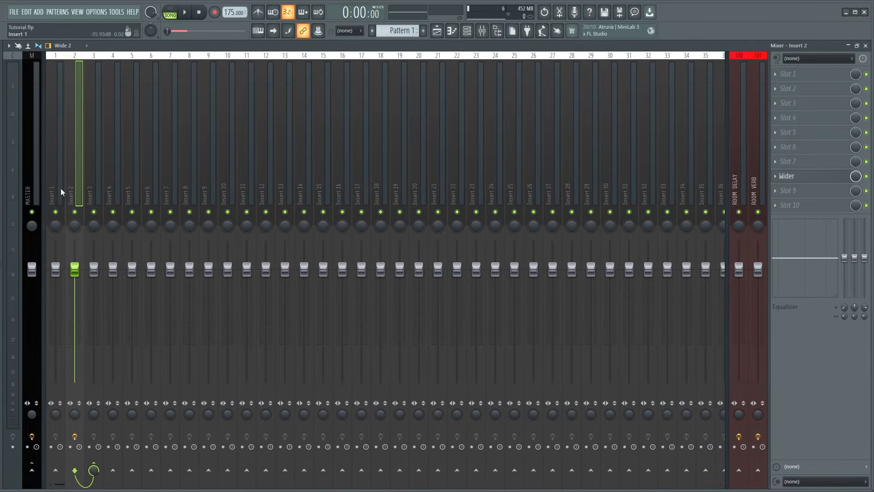
Load Fruity parametric EQ 2 into slot 5 of insert 1 and move its window clear of the track meters.
{"action": "left_click", "coordinate": [58, 187]}
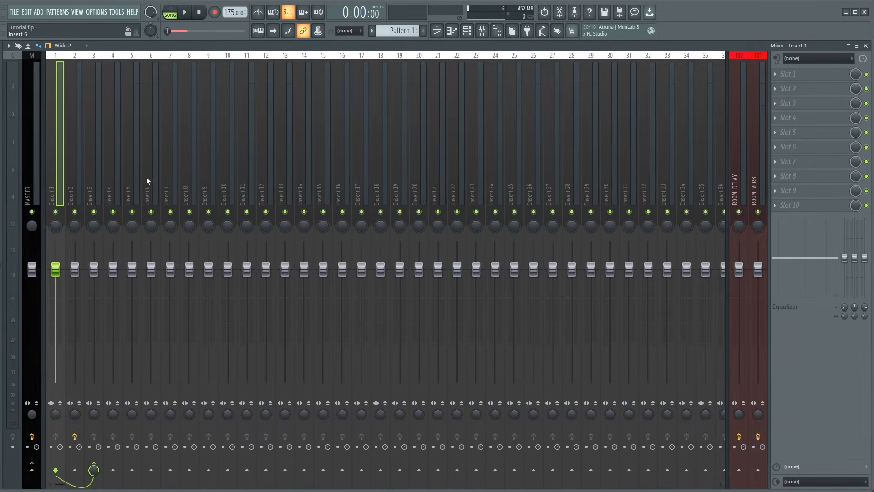
{"action": "left_click", "coordinate": [814, 134]}
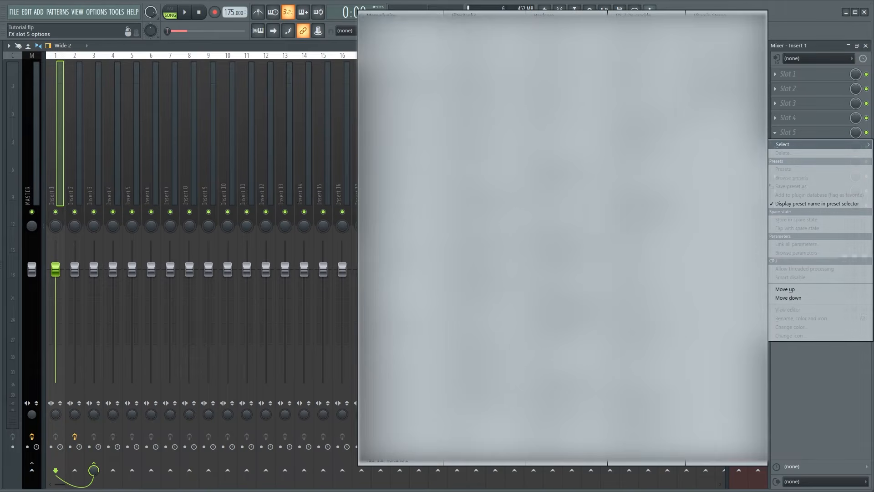
{"action": "left_click", "coordinate": [453, 260]}
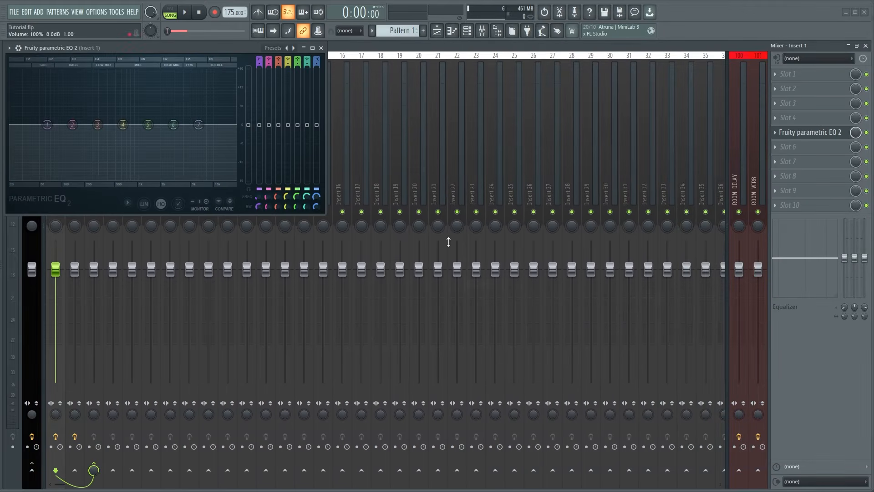
{"action": "left_click_drag", "start_coordinate": [207, 48], "coordinate": [507, 171]}
Boost insert 1's low shelf by about 3 dB near 100 Hz and its high shelf slightly during playback, then close the EQ.
{"action": "key", "text": "space"}
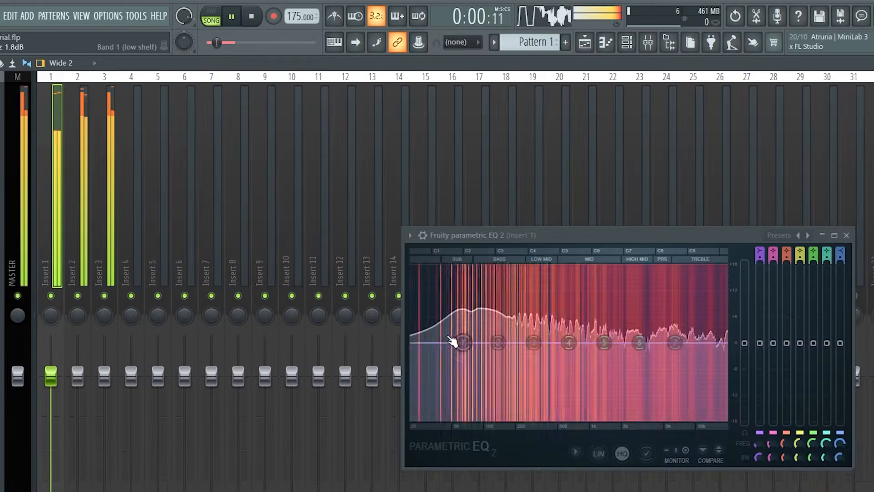
{"action": "left_click_drag", "start_coordinate": [463, 343], "coordinate": [488, 330]}
{"action": "mouse_move", "coordinate": [675, 343]}
{"action": "left_mouse_down"}
{"action": "mouse_move", "coordinate": [698, 335]}
{"action": "mouse_move", "coordinate": [669, 293]}
{"action": "mouse_move", "coordinate": [663, 318]}
{"action": "mouse_move", "coordinate": [671, 345]}
{"action": "left_mouse_up"}
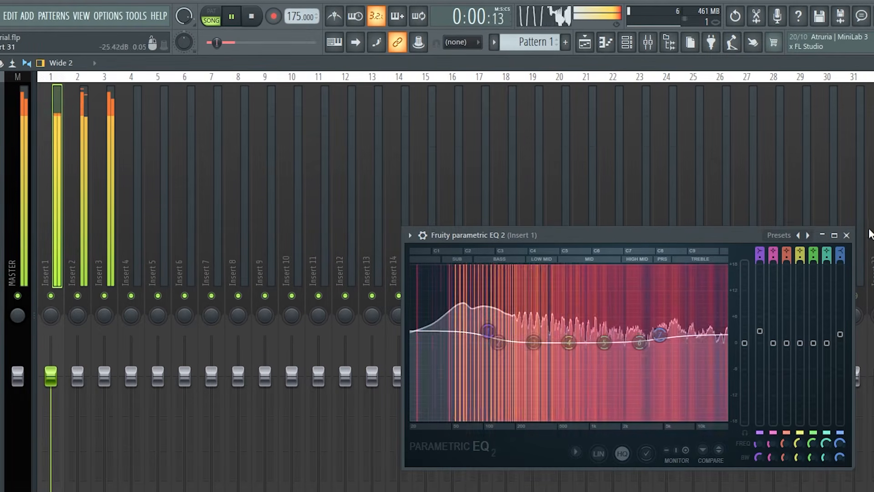
{"action": "left_click", "coordinate": [846, 236]}
Load Fruity WaveShaper into slot 6 of insert 3 and Fruity parametric EQ 2 into slot 5 before it.
{"action": "left_click", "coordinate": [105, 254]}
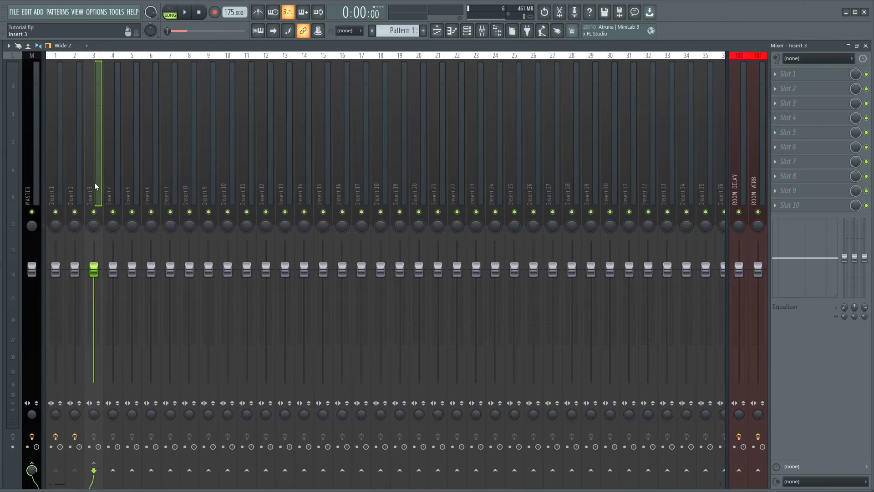
{"action": "left_click", "coordinate": [787, 150]}
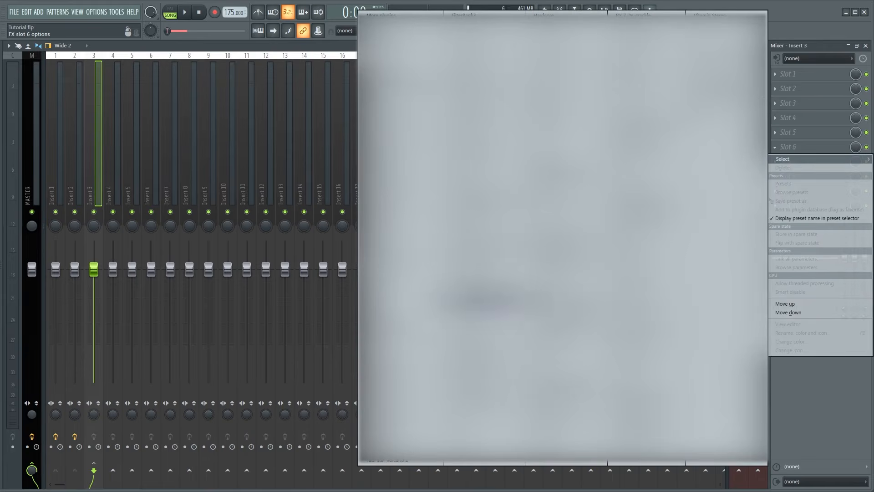
{"action": "left_click", "coordinate": [483, 394]}
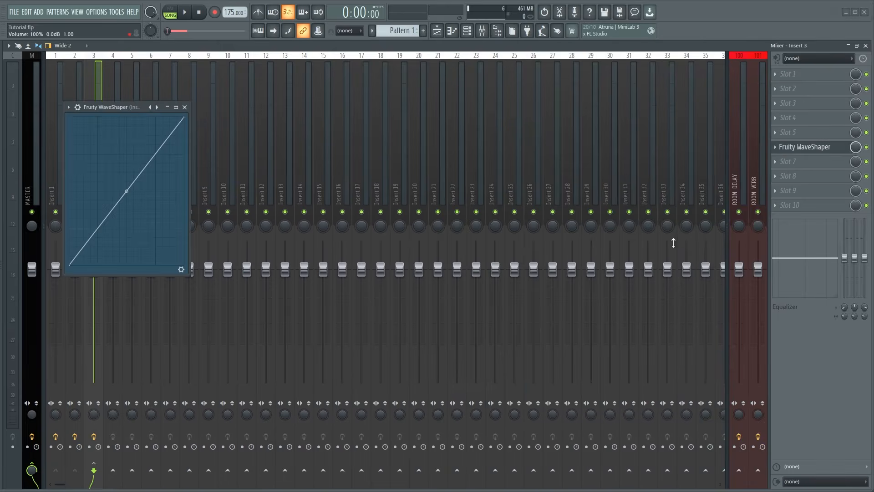
{"action": "left_click", "coordinate": [779, 133]}
{"action": "left_click", "coordinate": [459, 289]}
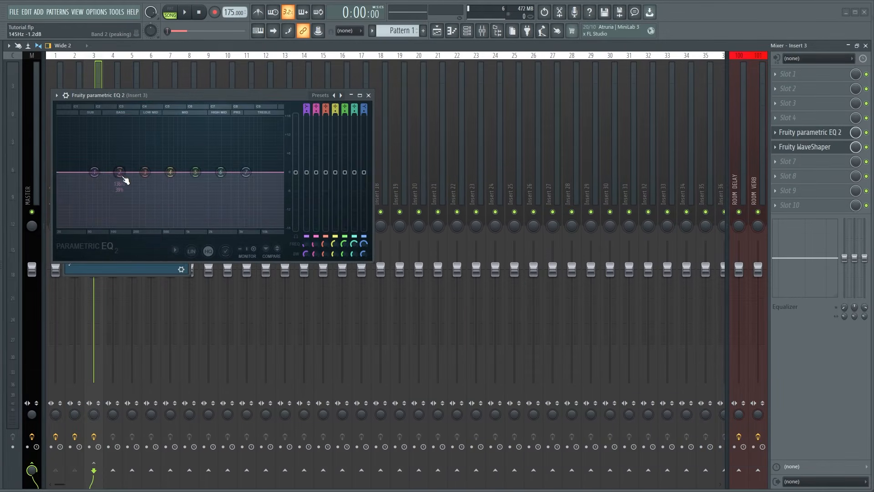
Boost insert 3's EQ band 2 slightly around 60 Hz and its high shelf by about 4 dB around 2.5 kHz during playback.
{"action": "key", "text": "space"}
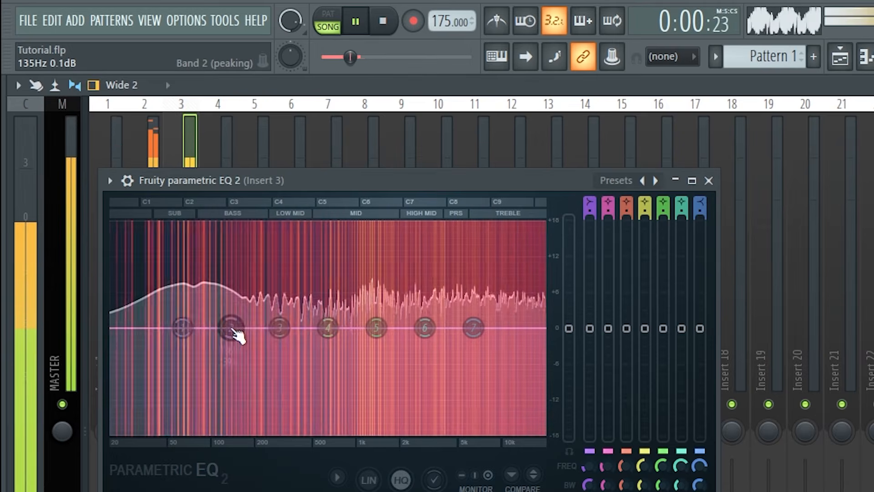
{"action": "left_click_drag", "start_coordinate": [121, 173], "coordinate": [104, 157]}
{"action": "left_click_drag", "start_coordinate": [199, 300], "coordinate": [185, 313]}
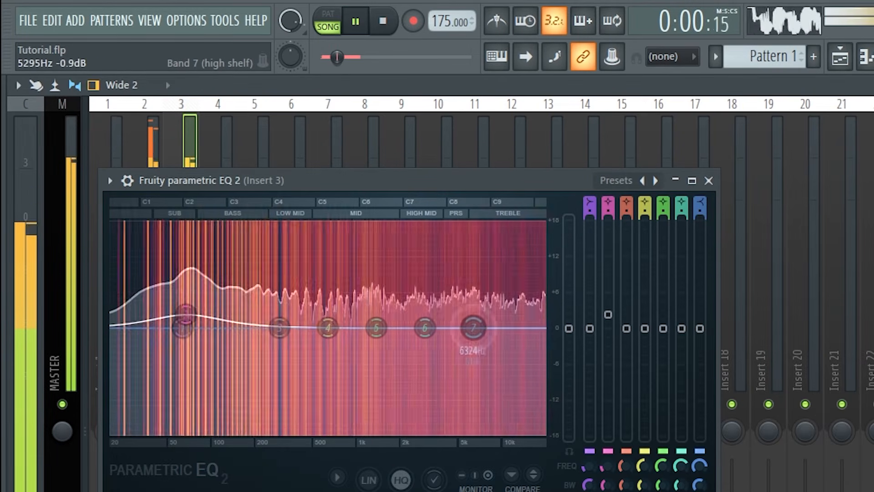
{"action": "left_click_drag", "start_coordinate": [472, 325], "coordinate": [418, 301]}
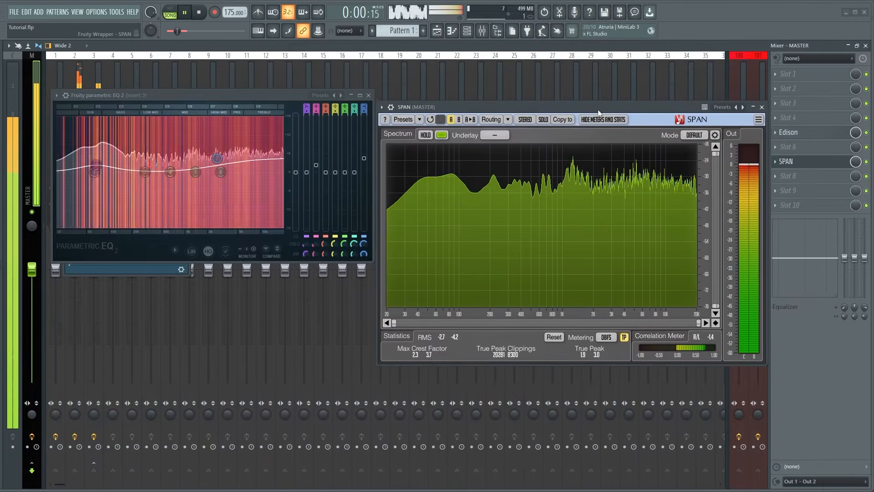
Arrange the SPAN and WaveShaper windows beside the EQ and raise the WaveShaper's pre gain slightly during playback.
{"action": "left_click_drag", "start_coordinate": [598, 113], "coordinate": [599, 101]}
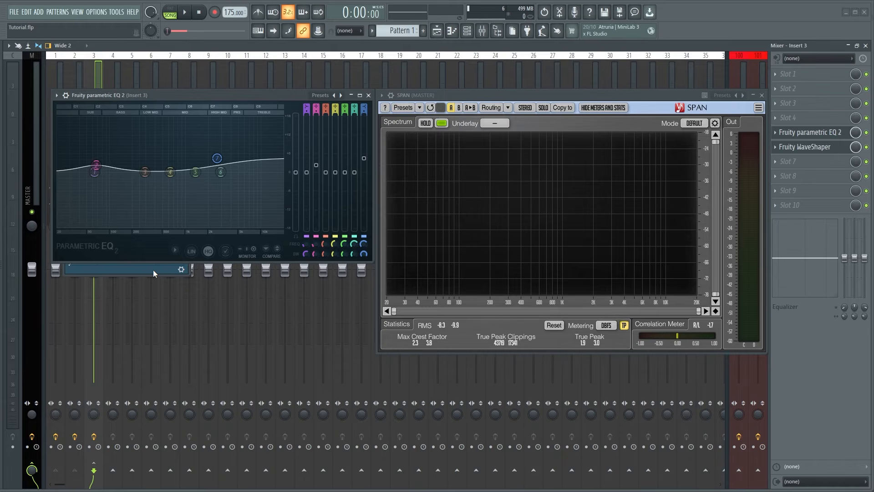
{"action": "key", "text": "space"}
{"action": "left_click", "coordinate": [152, 269]}
{"action": "left_click_drag", "start_coordinate": [118, 95], "coordinate": [106, 272]}
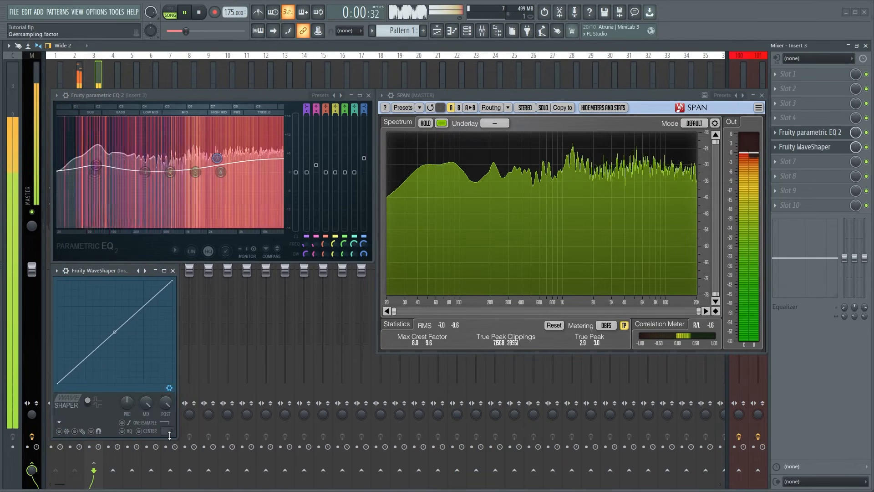
{"action": "mouse_move", "coordinate": [127, 402]}
{"action": "left_mouse_down"}
{"action": "mouse_move", "coordinate": [127, 355]}
{"action": "mouse_move", "coordinate": [127, 394]}
{"action": "left_mouse_up"}
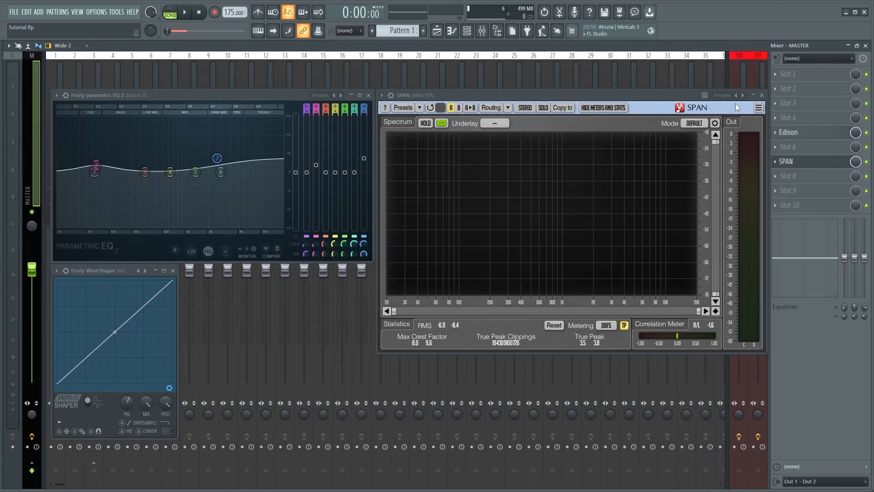
Reopen Edison on the master track over the playlist and play the song to record the processed sound.
{"action": "left_click", "coordinate": [787, 132]}
{"action": "key", "text": "F5"}
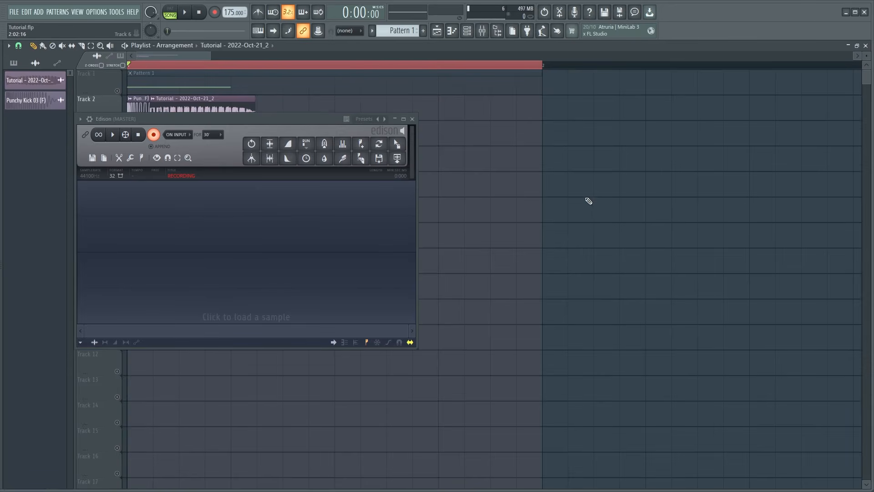
{"action": "key", "text": "space"}
{"action": "key", "text": "space"}
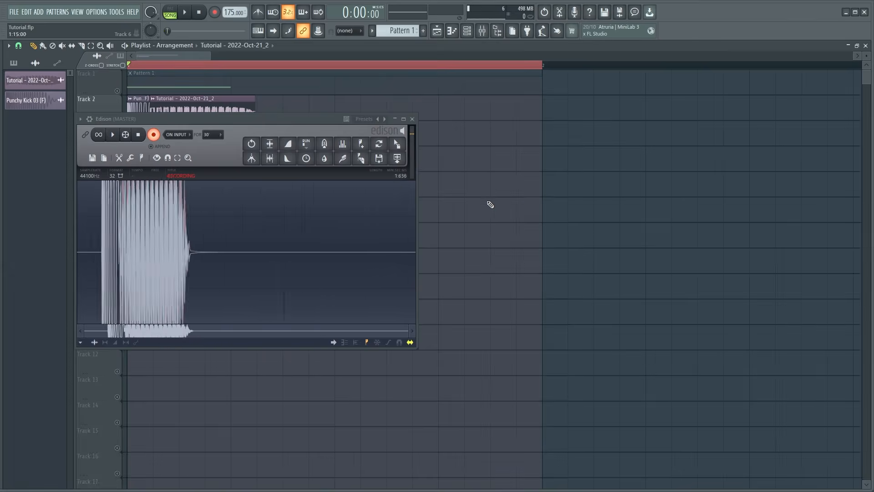
Place the trimmed Edison recording as an audio clip at the start of playlist Track 4 and solo that track.
{"action": "left_click_drag", "start_coordinate": [333, 168], "coordinate": [410, 150]}
{"action": "left_click_drag", "start_coordinate": [132, 161], "coordinate": [132, 160]}
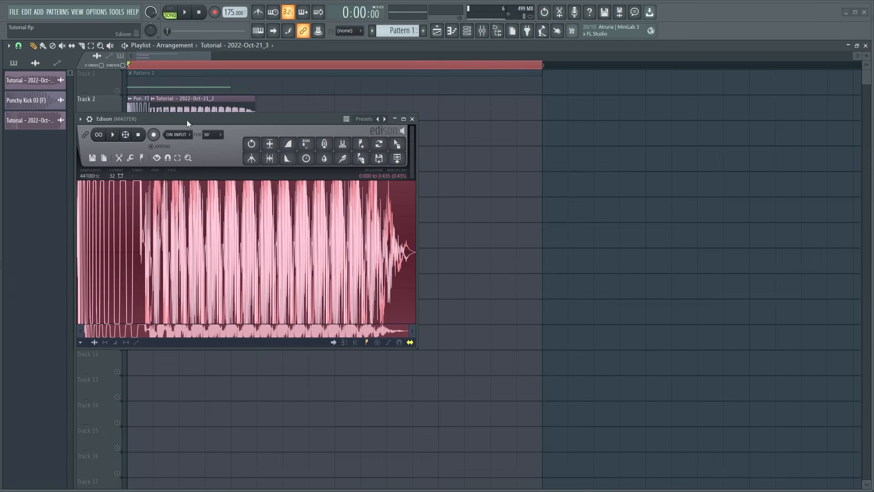
{"action": "left_click_drag", "start_coordinate": [187, 119], "coordinate": [397, 330]}
{"action": "scroll", "coordinate": [115, 201], "scroll_direction": "up", "scroll_amount": 4}
{"action": "right_click", "coordinate": [117, 167]}
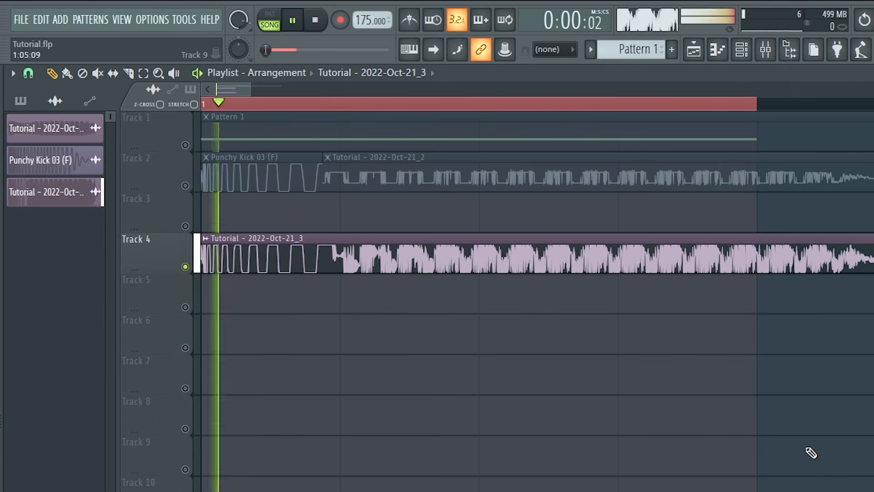